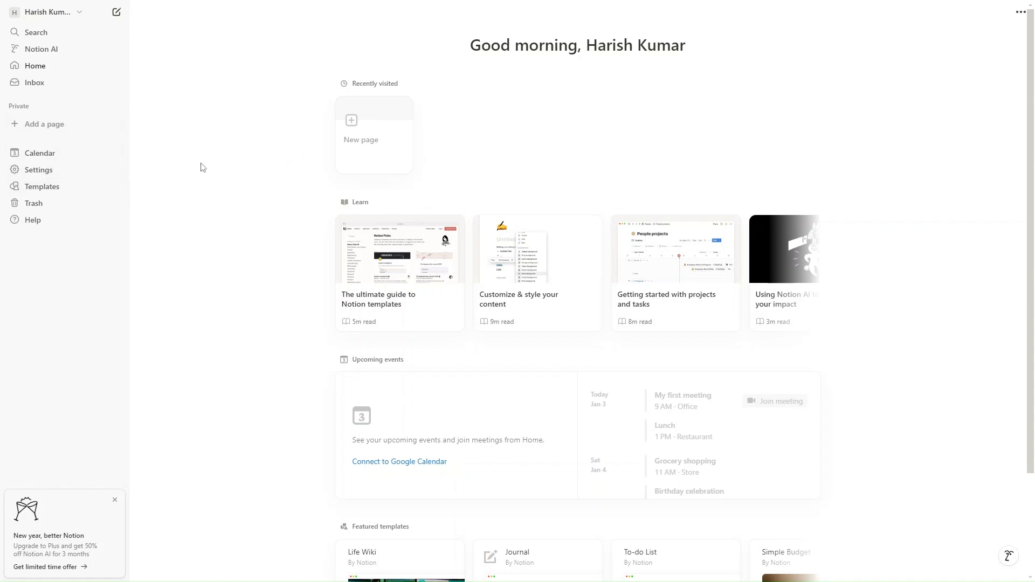
Create a new private page titled Test DB
{"action": "left_click", "coordinate": [47, 126]}
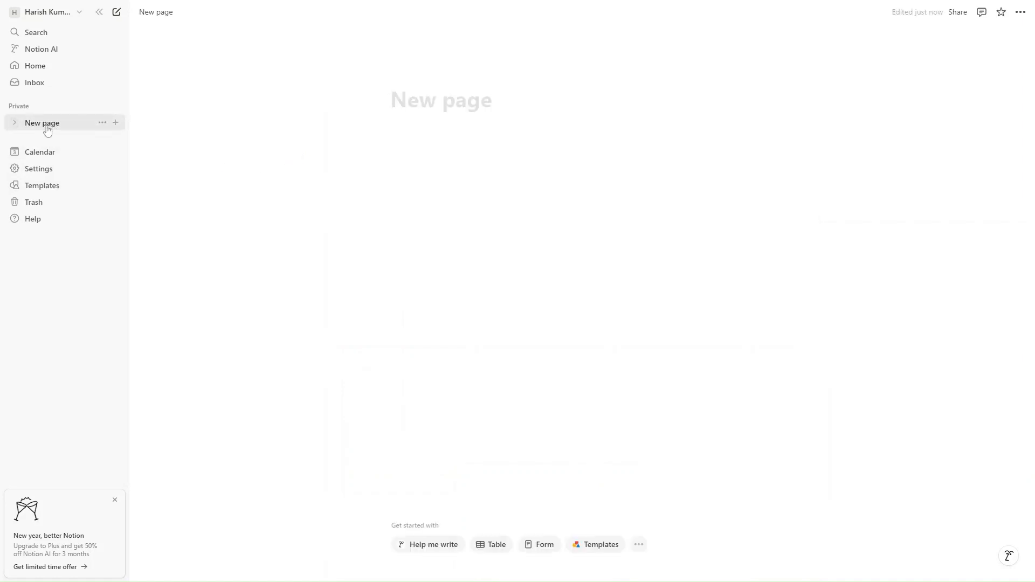
{"action": "type", "text": "Test DB"}
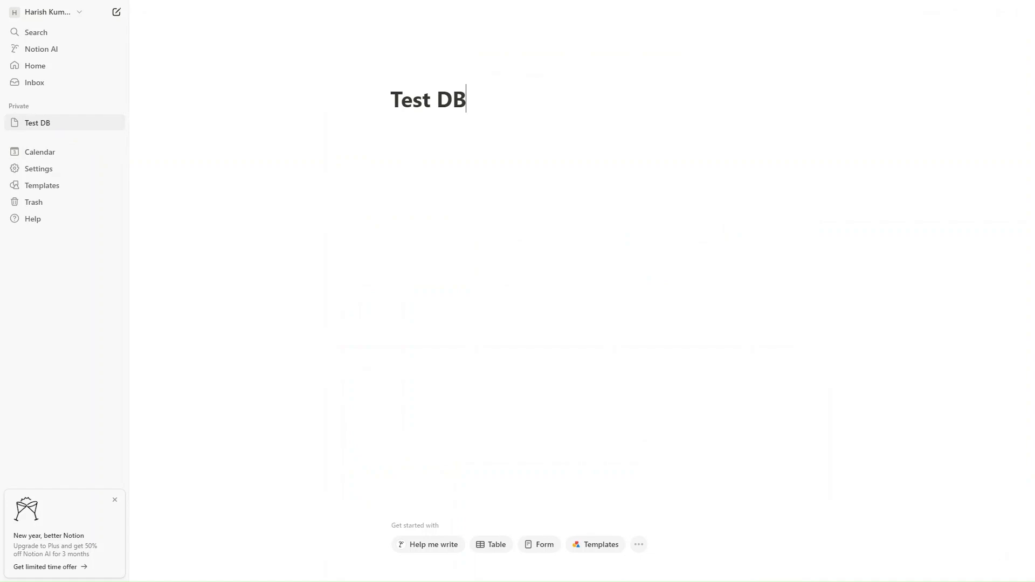
Insert a full-page database on the page and title it Test DB
{"action": "key", "text": "Return"}
{"action": "type", "text": "/data"}
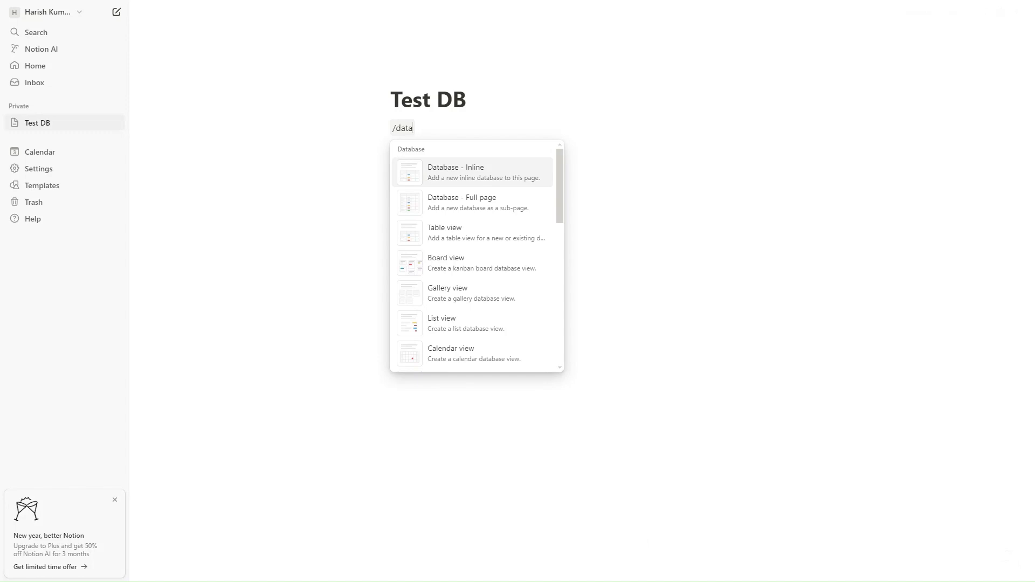
{"action": "left_click", "coordinate": [455, 201]}
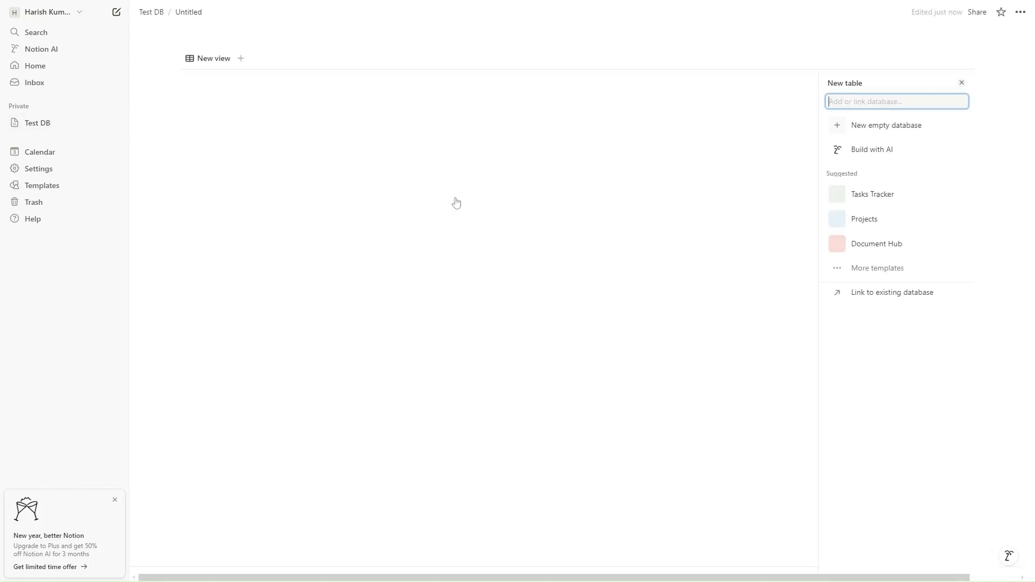
{"action": "left_click", "coordinate": [216, 56]}
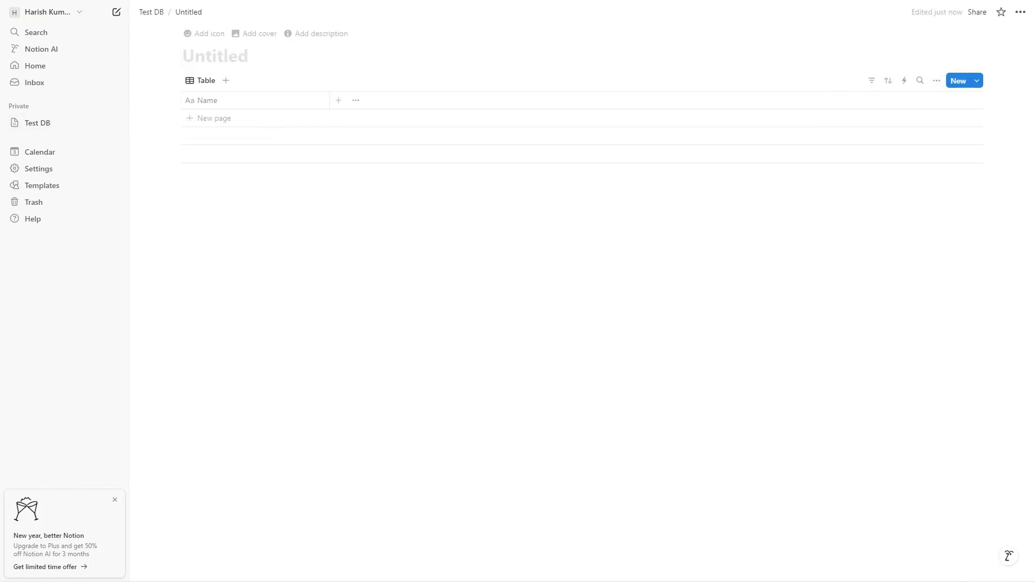
{"action": "type", "text": "Test DB"}
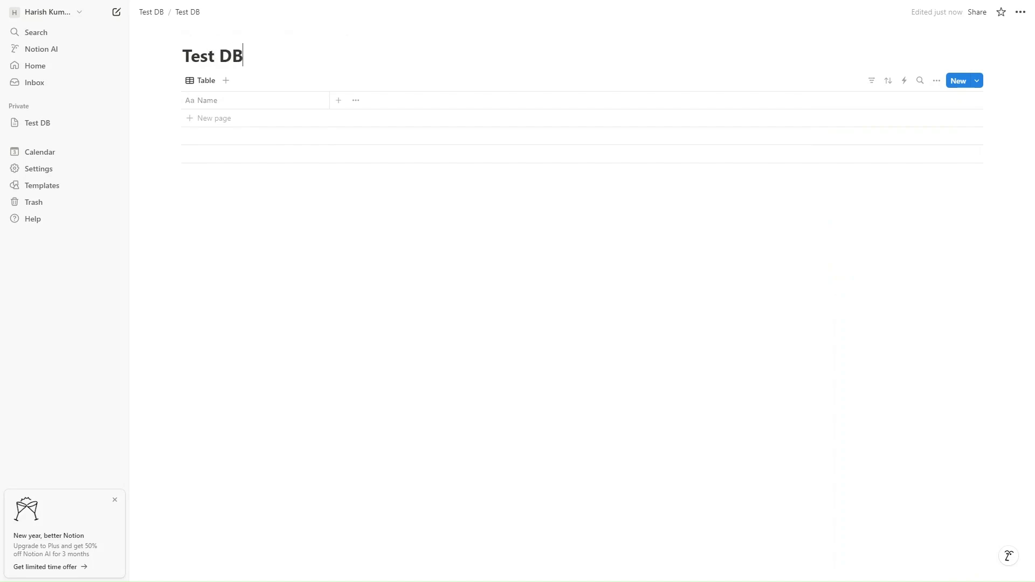
Rename the database's Name property to First Name
{"action": "left_click", "coordinate": [226, 105]}
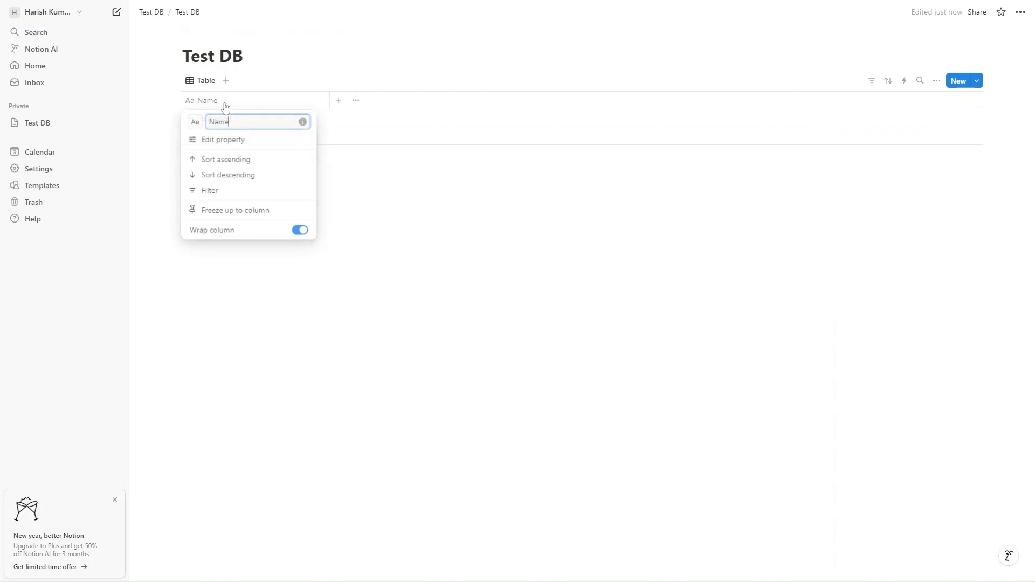
{"action": "left_click", "coordinate": [245, 140]}
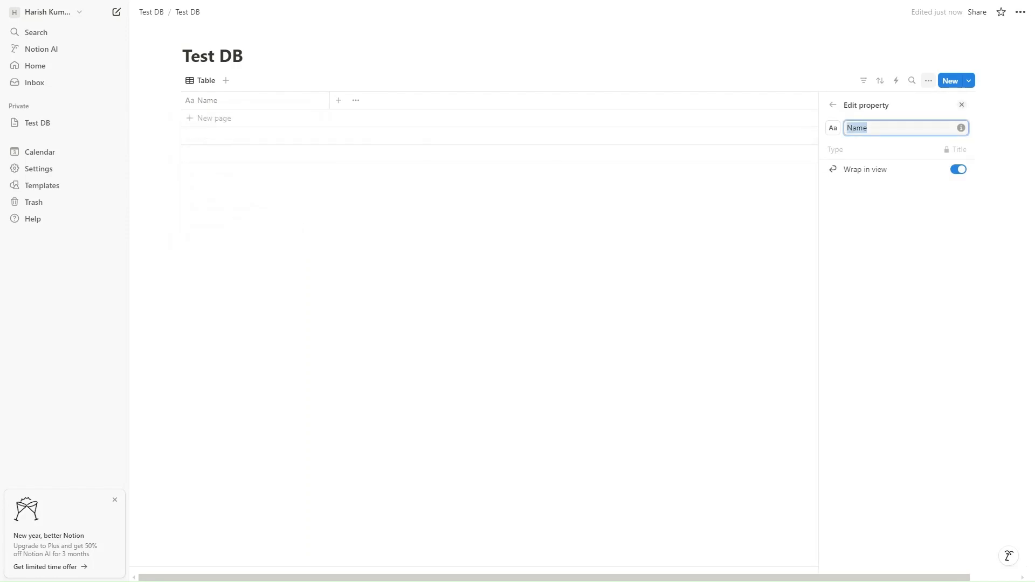
{"action": "type", "text": "First"}
{"action": "left_click", "coordinate": [339, 102]}
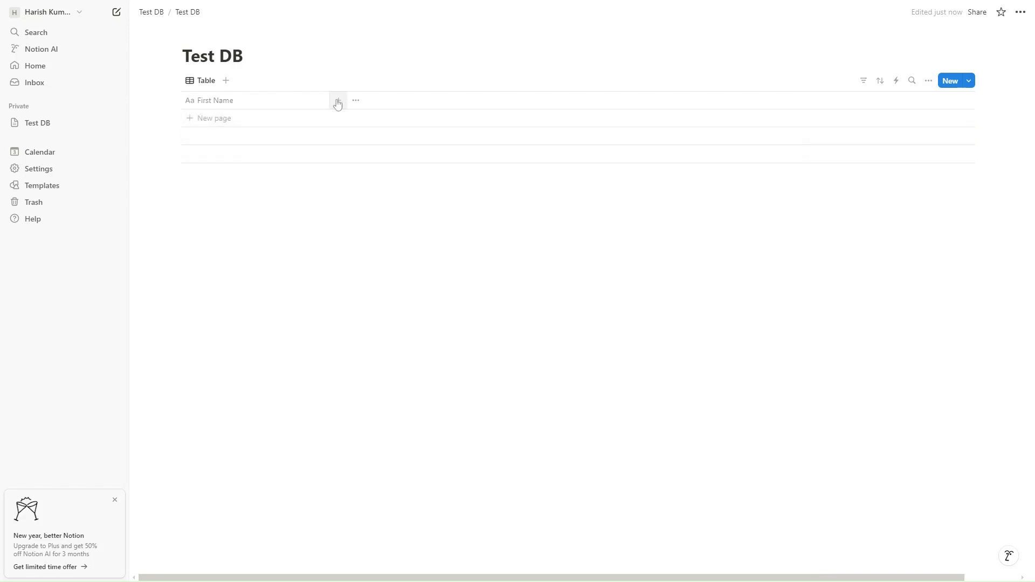
Add Last Name, Email Address, Phone Number and Message properties to the database
{"action": "left_click", "coordinate": [340, 104]}
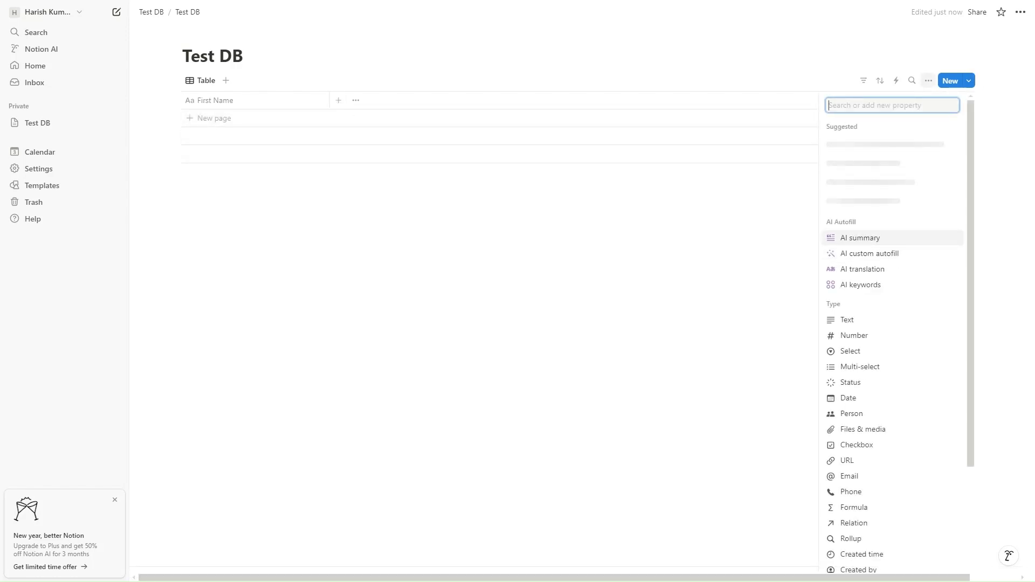
{"action": "left_click", "coordinate": [860, 325]}
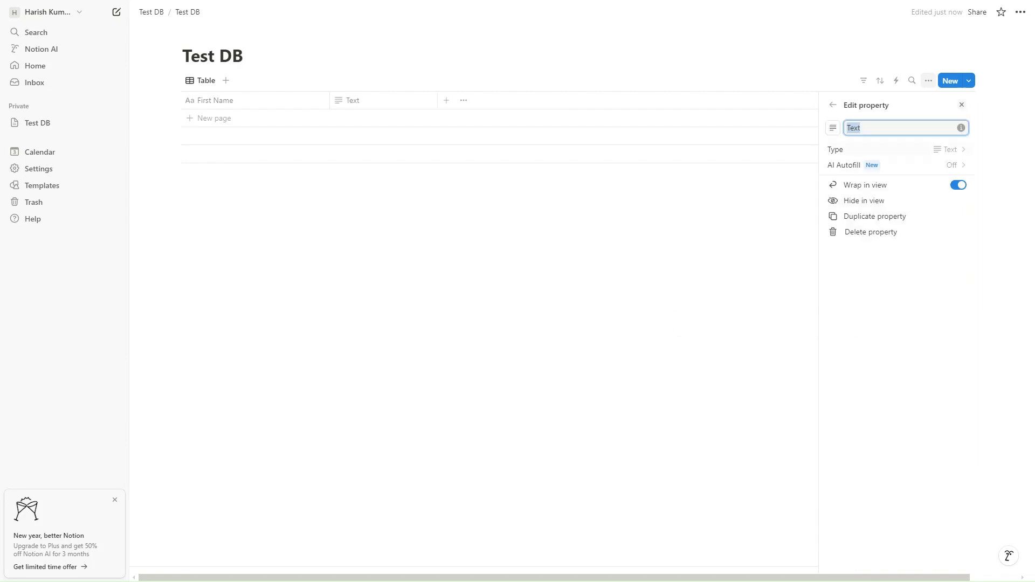
{"action": "type", "text": "Last Name"}
{"action": "left_click", "coordinate": [446, 104]}
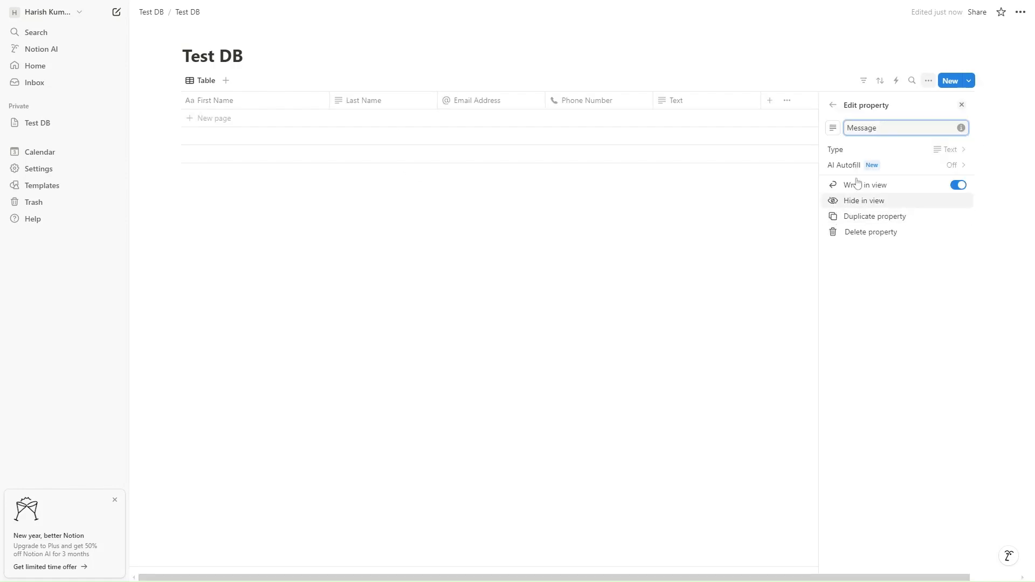
{"action": "left_click", "coordinate": [961, 108]}
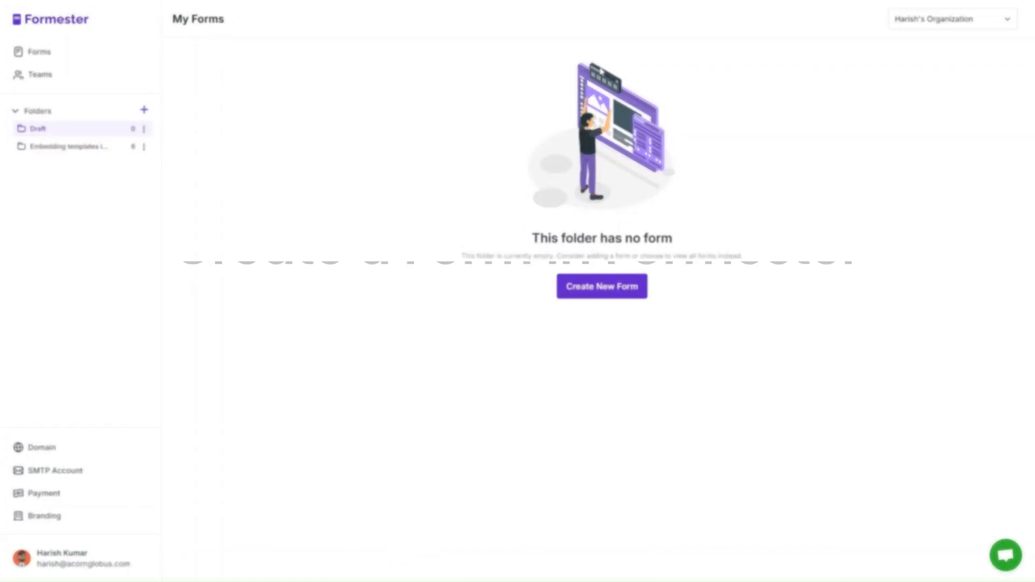
Switch to Formester and create a new form with AI using the description "Generate a contact form"
{"action": "left_click", "coordinate": [609, 294]}
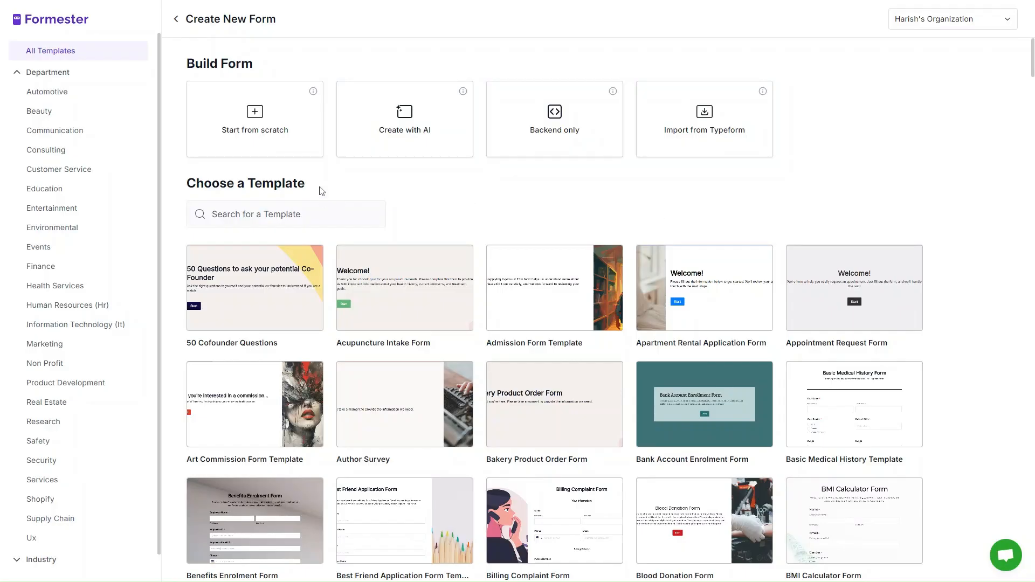
{"action": "left_click_drag", "start_coordinate": [306, 184], "coordinate": [248, 183]}
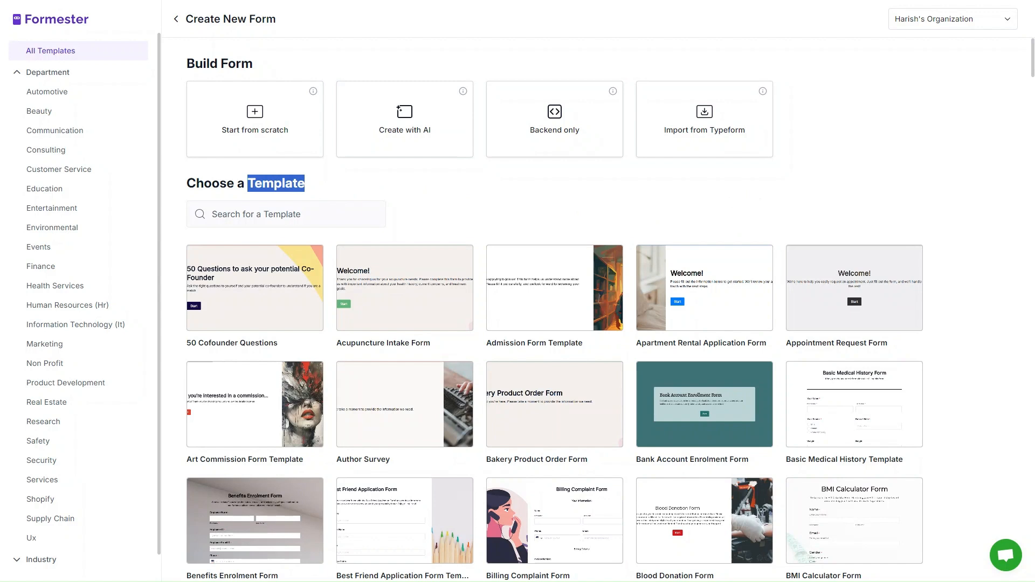
{"action": "left_click", "coordinate": [252, 214]}
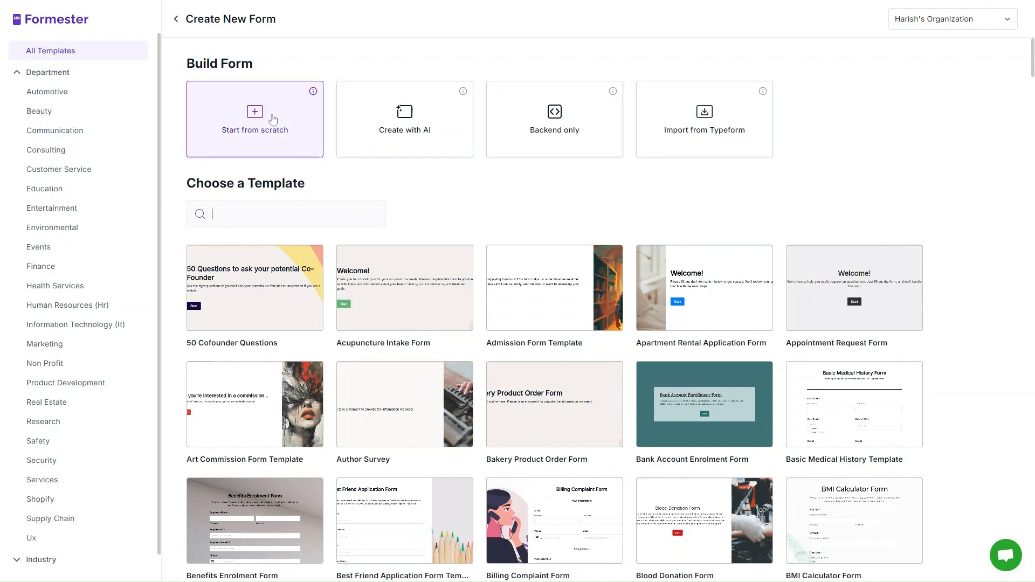
{"action": "left_click", "coordinate": [400, 139]}
{"action": "left_click", "coordinate": [420, 301]}
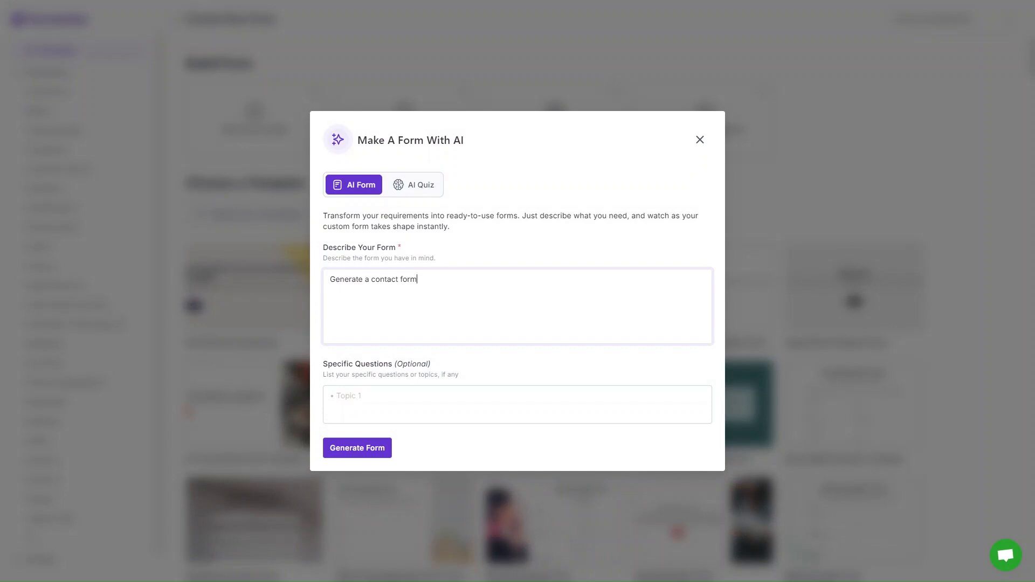
{"action": "type", "text": "Generate a contact form"}
{"action": "left_click", "coordinate": [371, 448]}
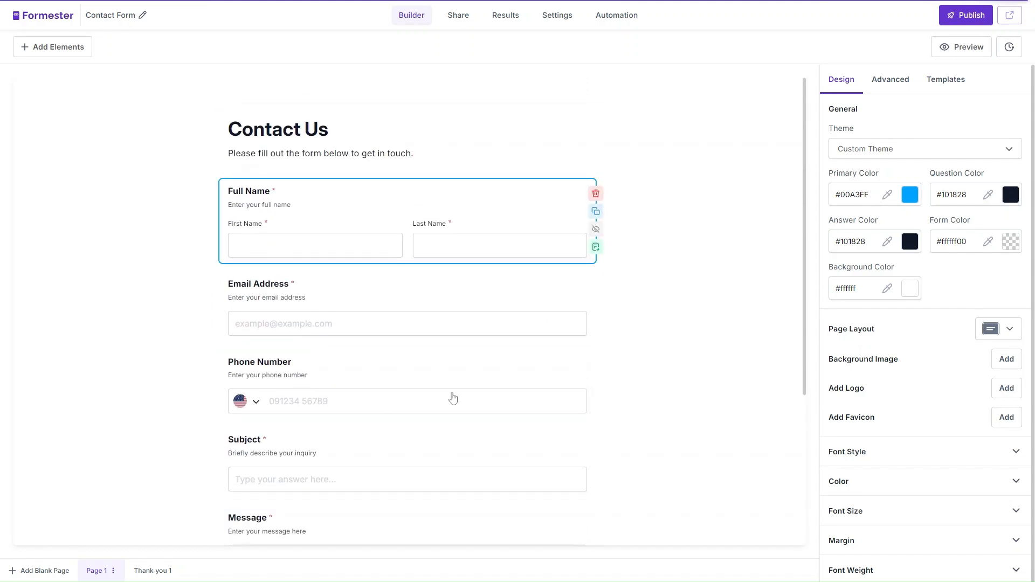
Delete the Contact Us heading and the reCAPTCHA block from the form
{"action": "left_click", "coordinate": [596, 111]}
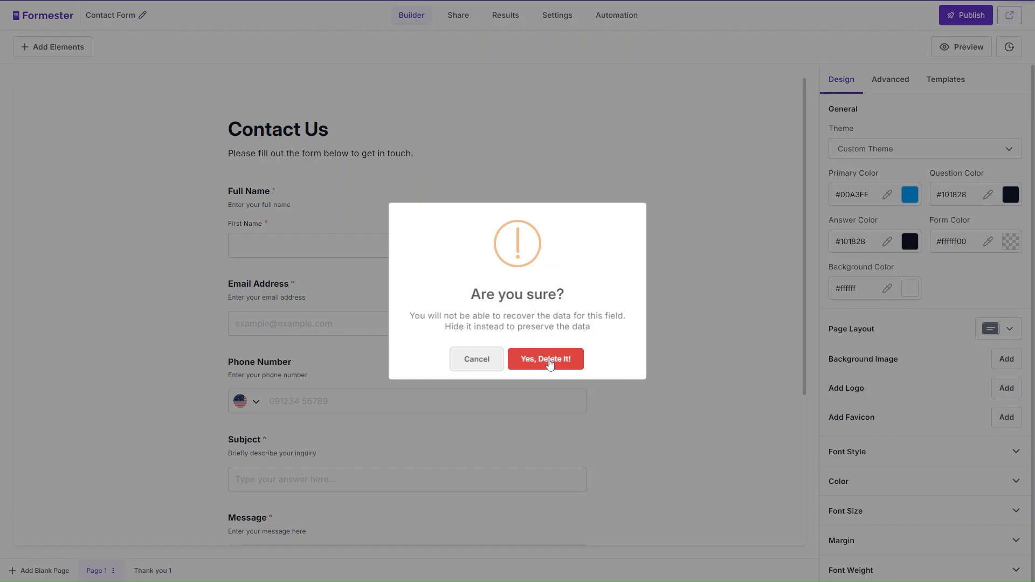
{"action": "left_click", "coordinate": [547, 362]}
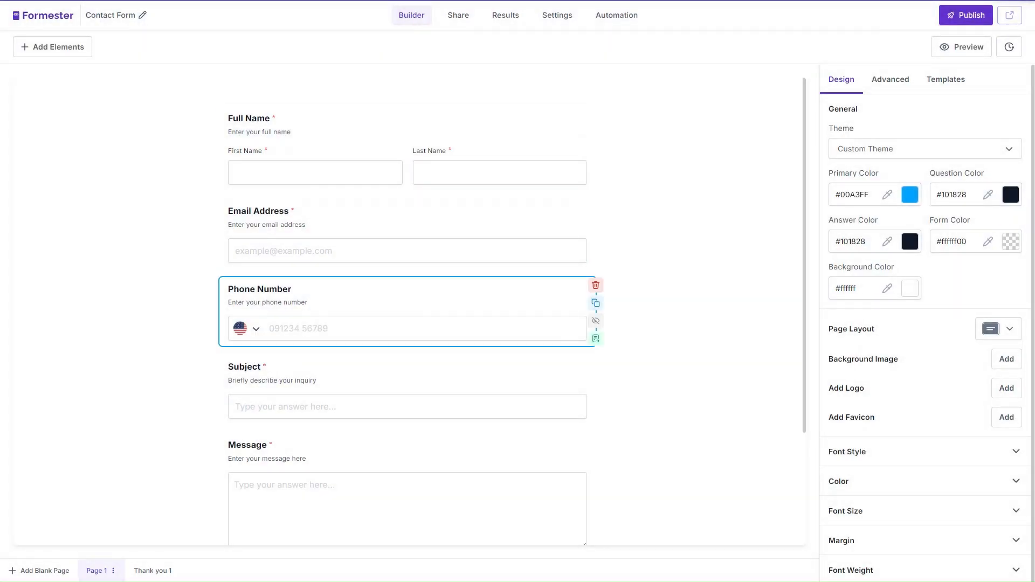
{"action": "scroll", "coordinate": [318, 242], "scroll_direction": "down", "scroll_amount": 3}
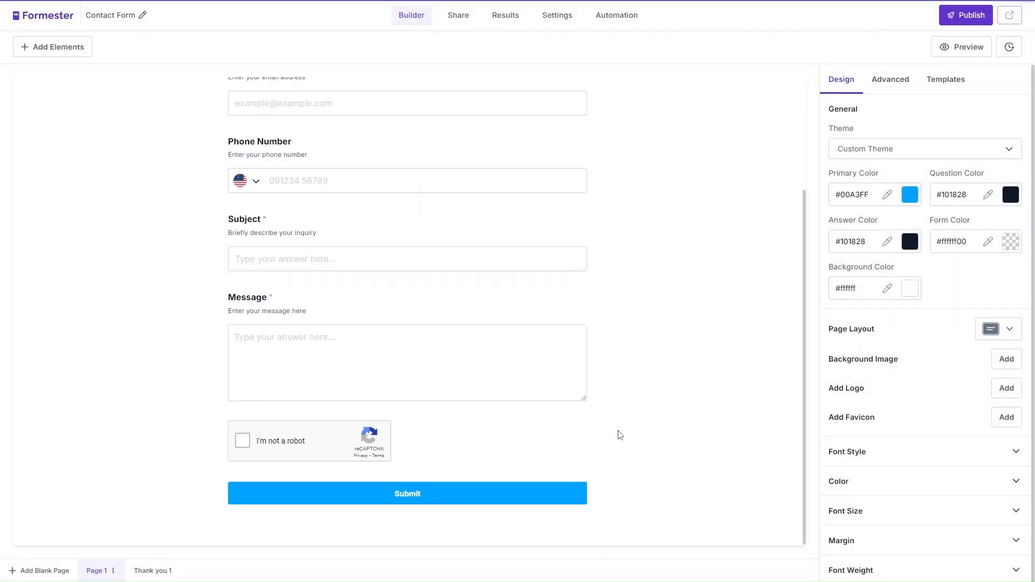
{"action": "left_click", "coordinate": [597, 428]}
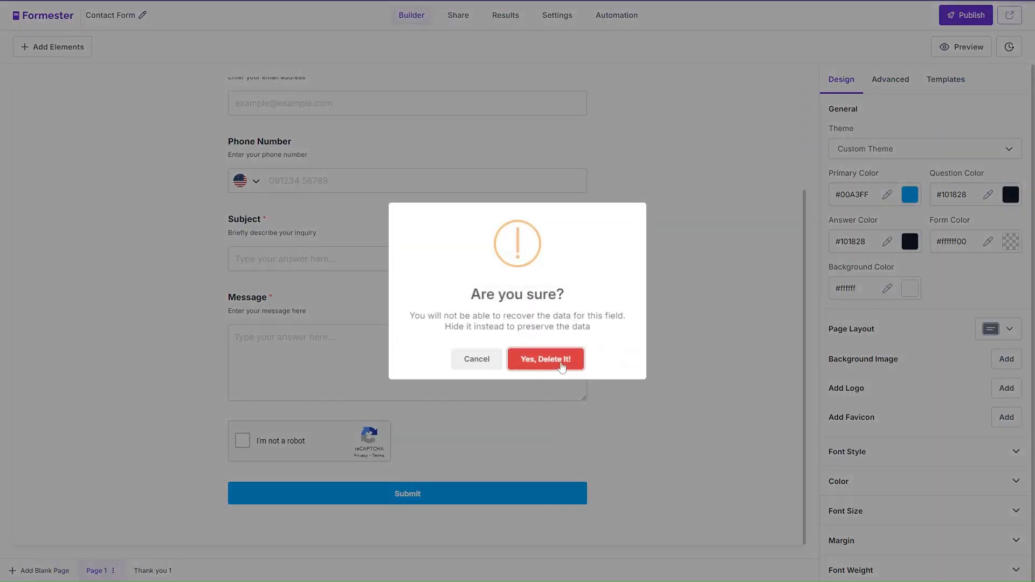
{"action": "left_click", "coordinate": [562, 368]}
{"action": "scroll", "coordinate": [562, 367], "scroll_direction": "up", "scroll_amount": 2}
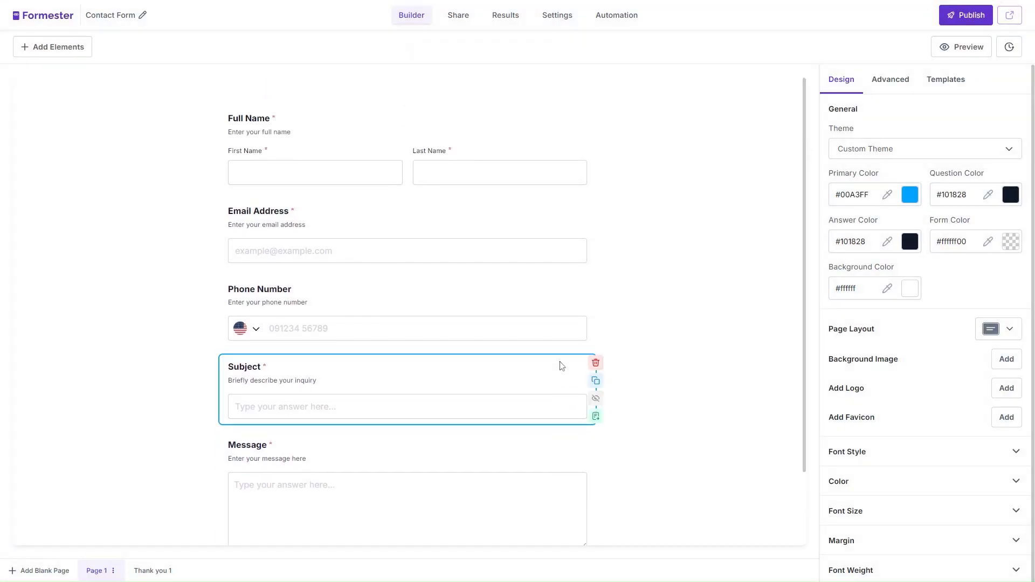
Rename the form to Contact Form Test
{"action": "left_click", "coordinate": [143, 15]}
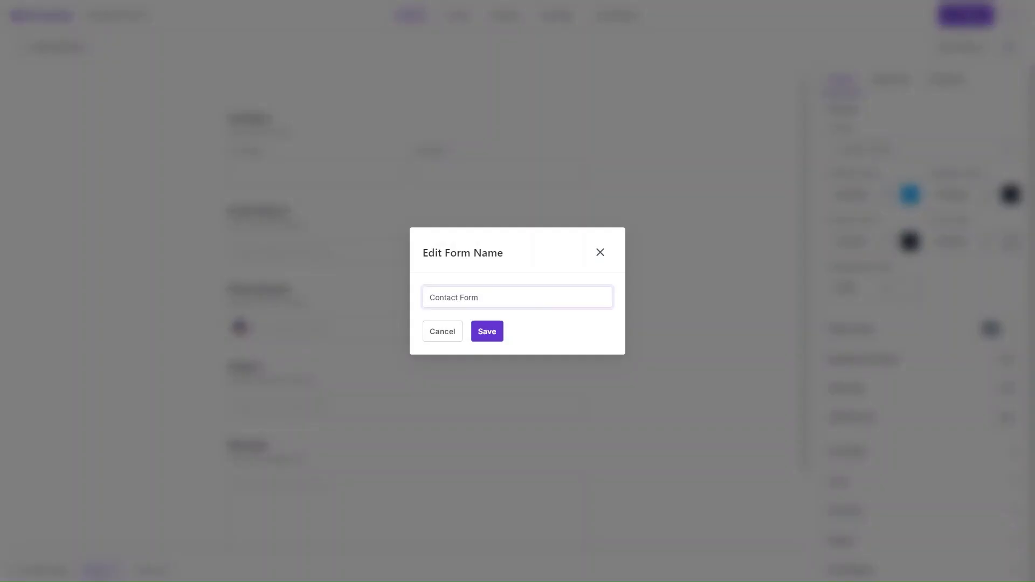
{"action": "left_click", "coordinate": [490, 331]}
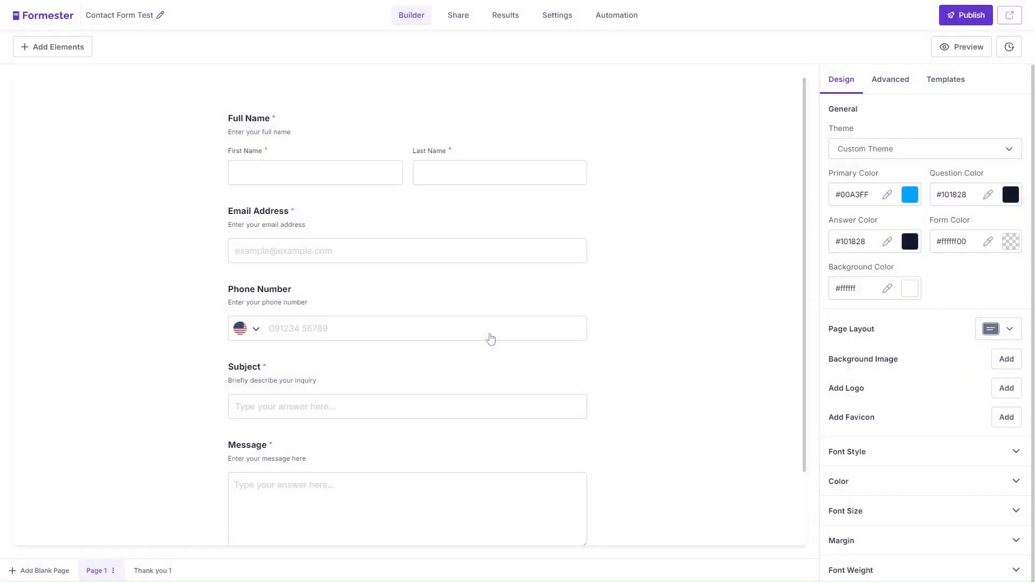
Apply the Professional theme to the form and publish it
{"action": "left_click", "coordinate": [871, 153]}
{"action": "left_click", "coordinate": [900, 319]}
{"action": "scroll", "coordinate": [667, 310], "scroll_direction": "down", "scroll_amount": 2}
{"action": "scroll", "coordinate": [667, 309], "scroll_direction": "up", "scroll_amount": 2}
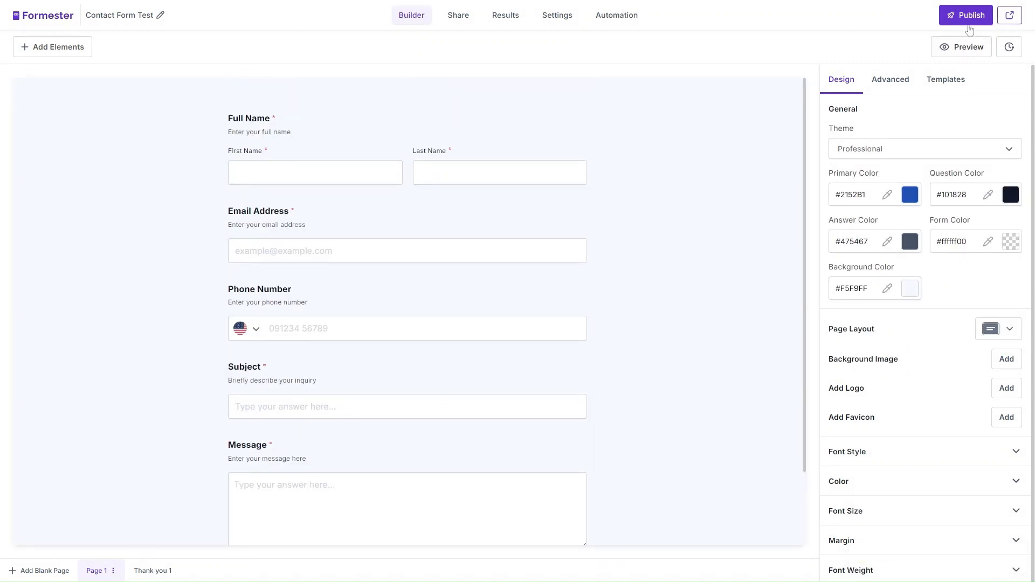
{"action": "left_click", "coordinate": [969, 24]}
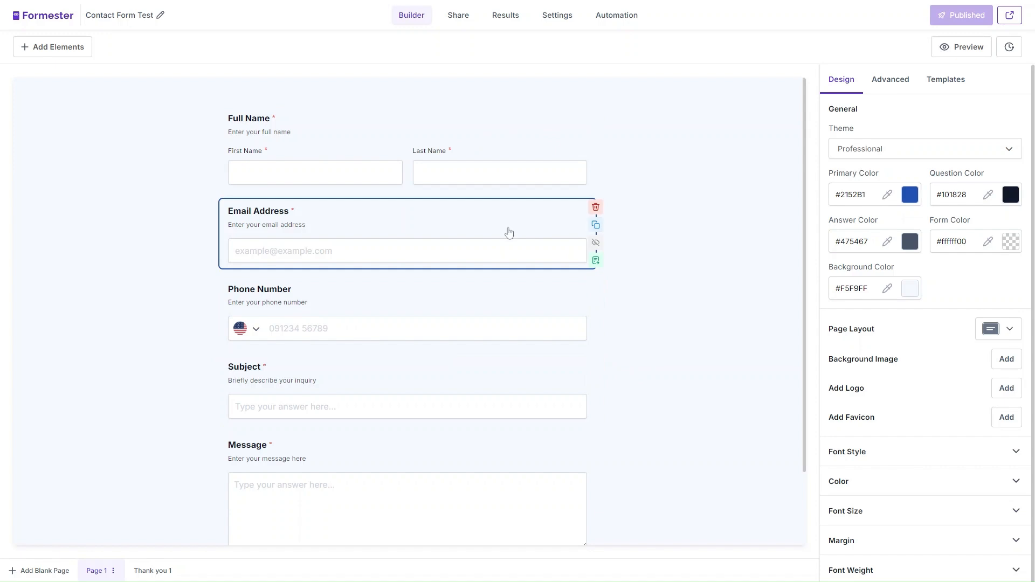
Open the form's automation integrations and start a Zapier workflow connecting Formester with Notion
{"action": "left_click", "coordinate": [617, 21]}
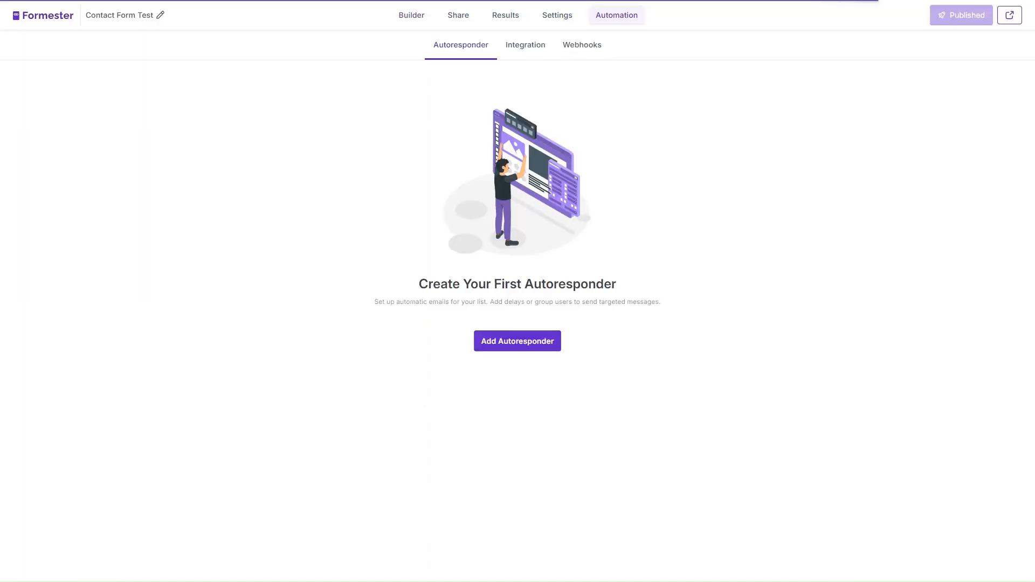
{"action": "left_click", "coordinate": [531, 49]}
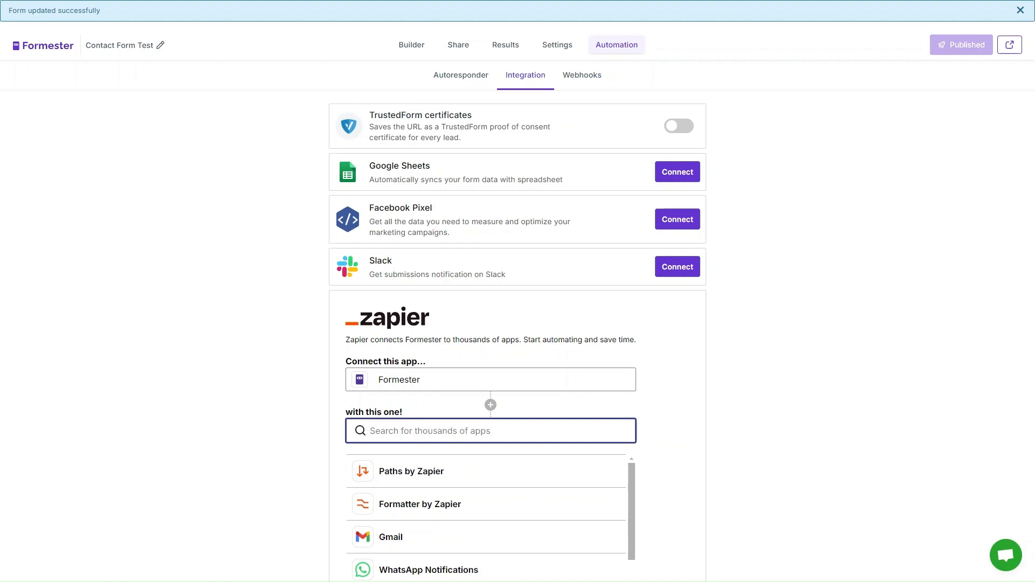
{"action": "type", "text": "notion"}
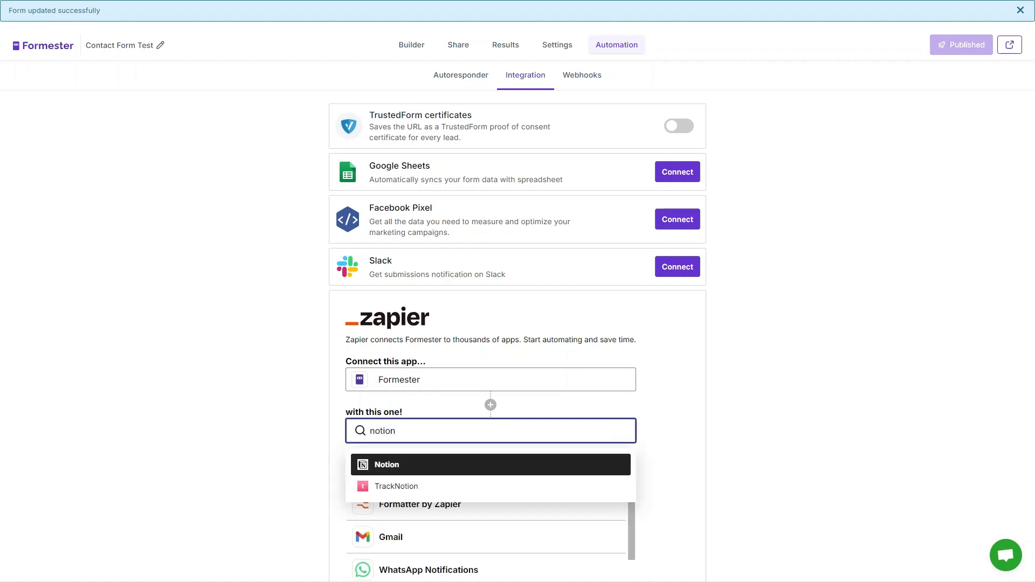
{"action": "left_click", "coordinate": [462, 473]}
{"action": "scroll", "coordinate": [462, 474], "scroll_direction": "down", "scroll_amount": 3}
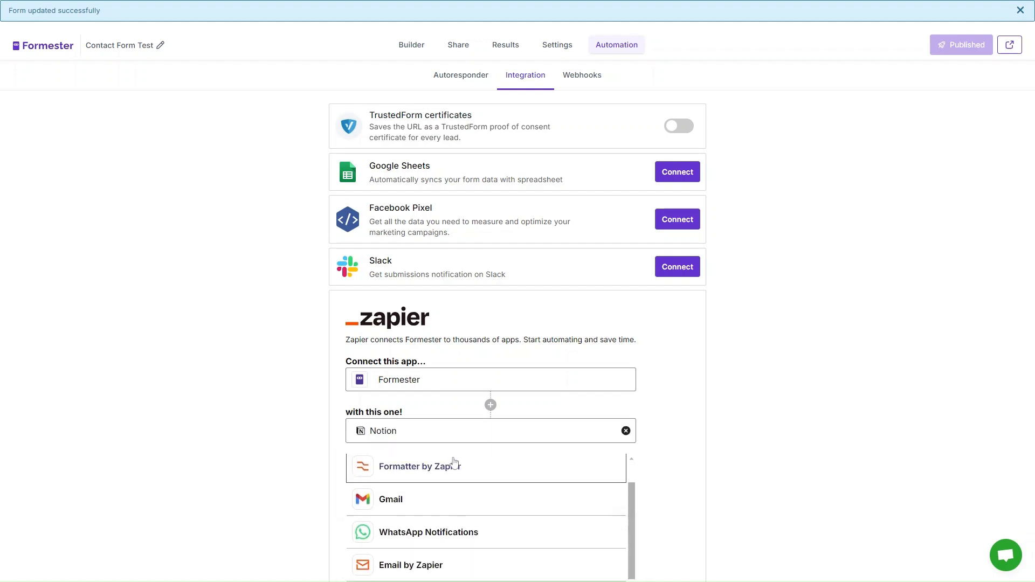
{"action": "scroll", "coordinate": [728, 396], "scroll_direction": "down", "scroll_amount": 3}
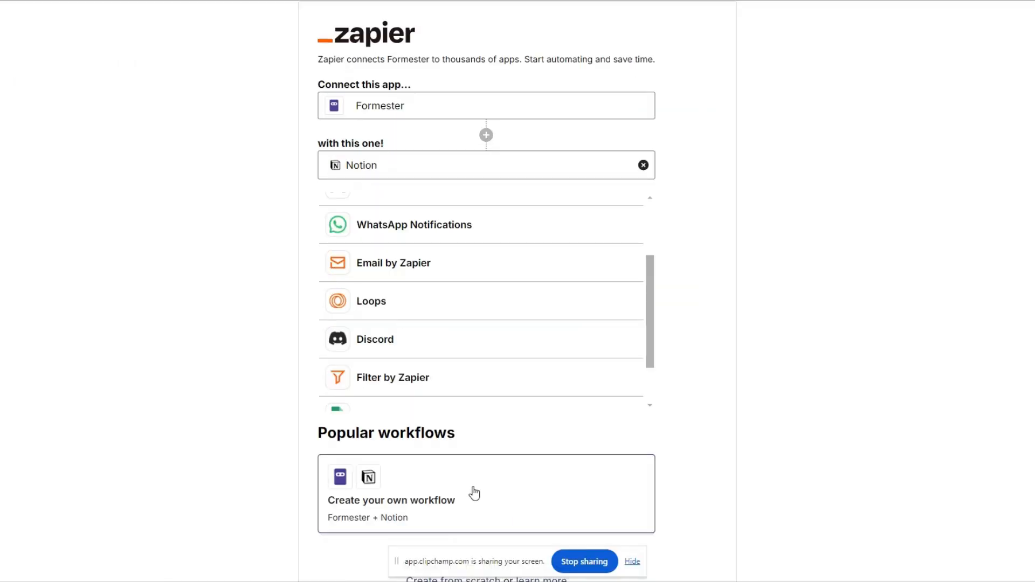
{"action": "scroll", "coordinate": [470, 485], "scroll_direction": "down", "scroll_amount": 2}
{"action": "left_click", "coordinate": [457, 411]}
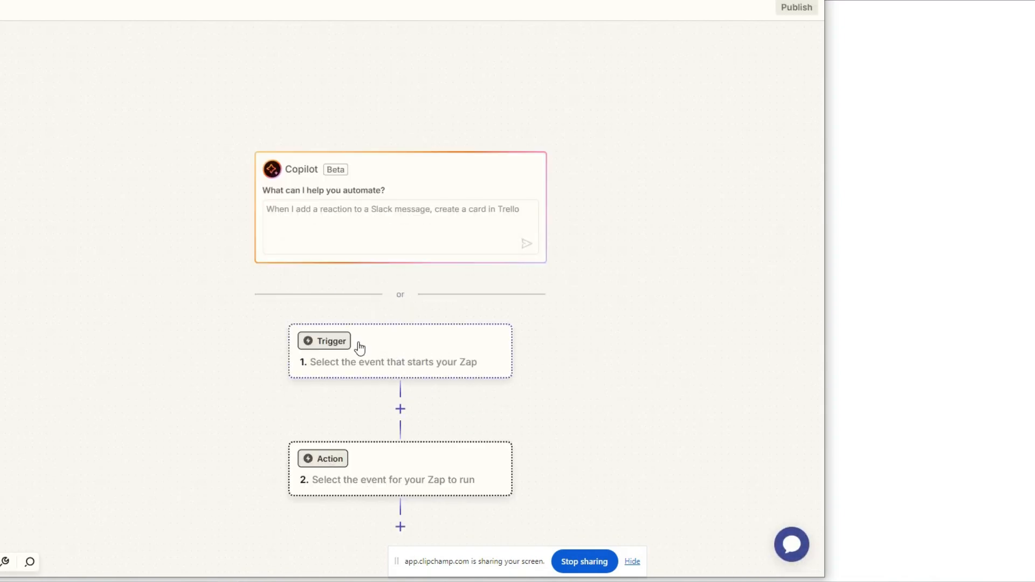
Set Formester as the Zap's trigger app
{"action": "left_click", "coordinate": [370, 361]}
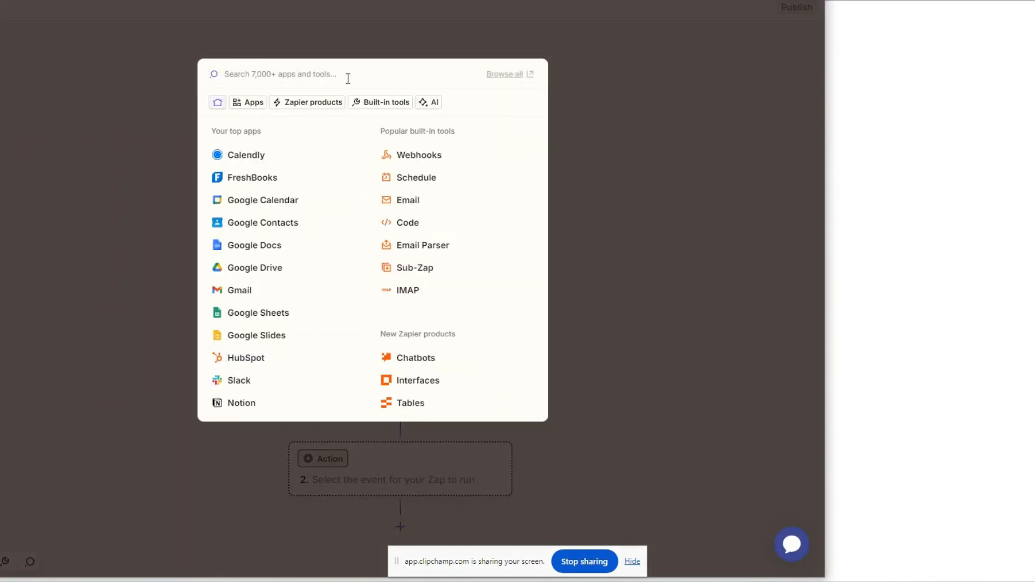
{"action": "type", "text": "Formester"}
{"action": "left_click", "coordinate": [344, 104]}
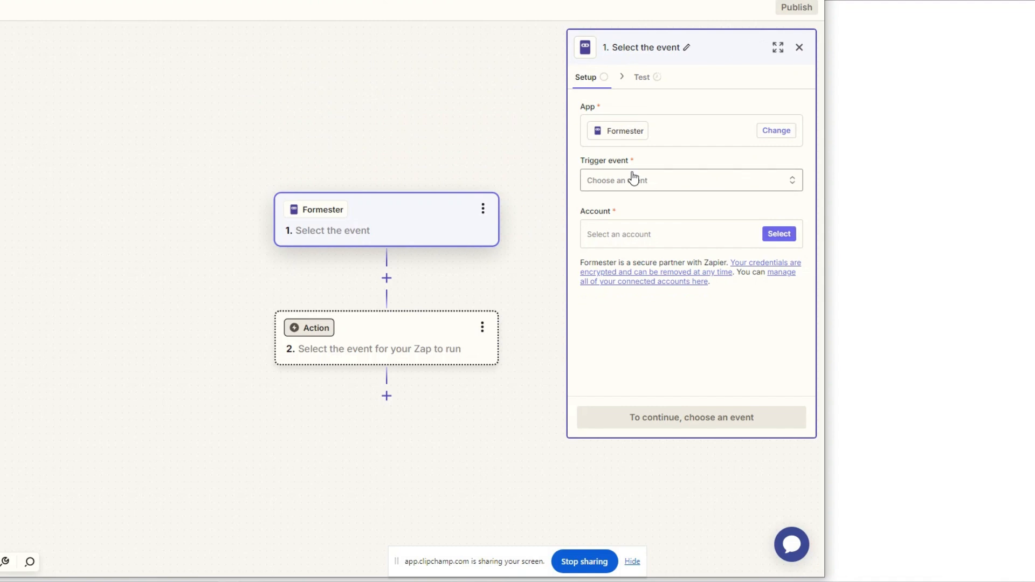
Set the trigger event to New Submission using the connected Formester account and continue
{"action": "left_click", "coordinate": [634, 179]}
{"action": "left_click", "coordinate": [443, 209]}
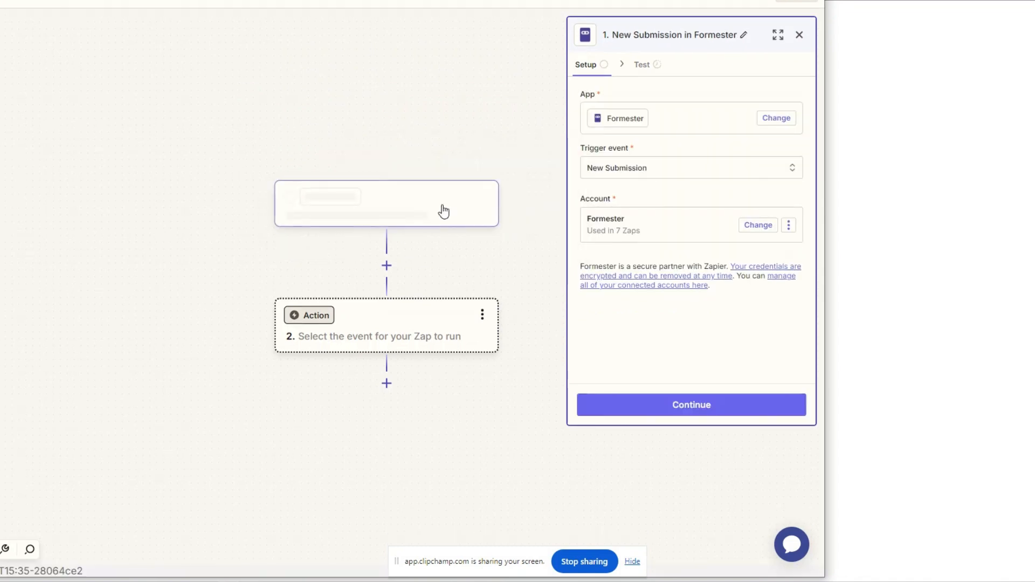
{"action": "left_click", "coordinate": [741, 405]}
Choose Contact Form Test as the trigger's form, continue, and run the trigger test
{"action": "left_click", "coordinate": [629, 123]}
{"action": "left_click", "coordinate": [443, 147]}
{"action": "left_click", "coordinate": [624, 125]}
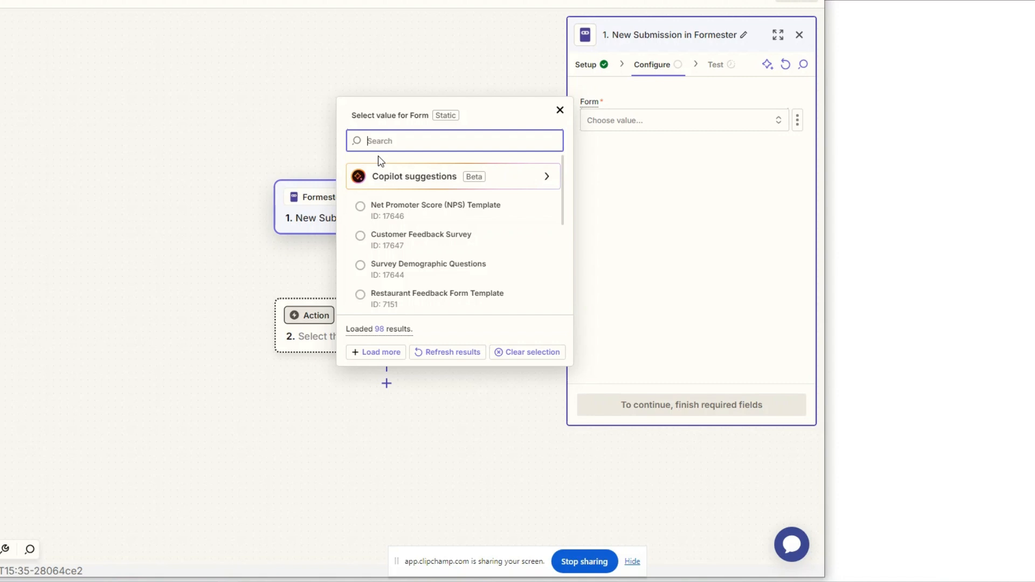
{"action": "type", "text": "Con"}
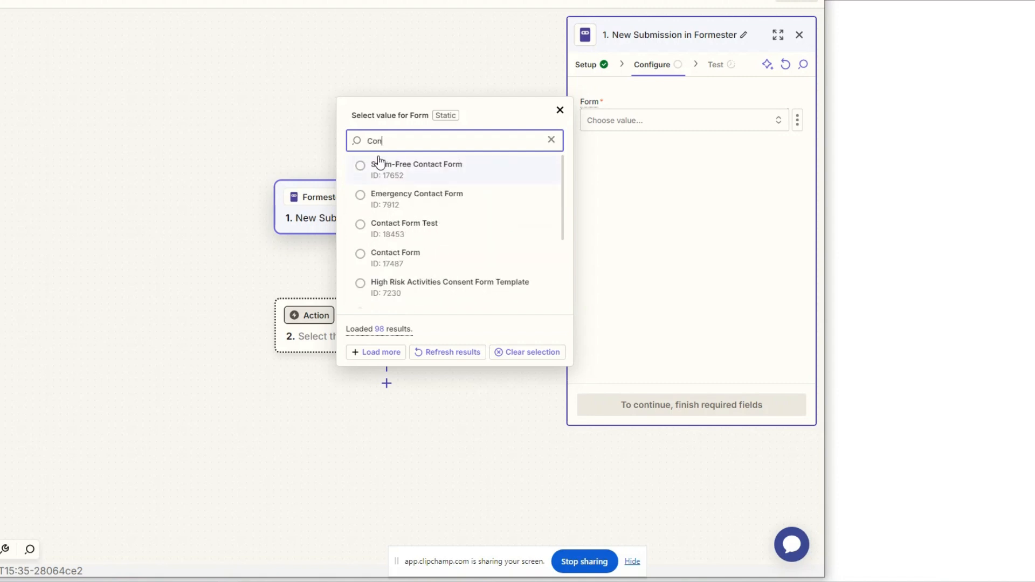
{"action": "left_click", "coordinate": [392, 231]}
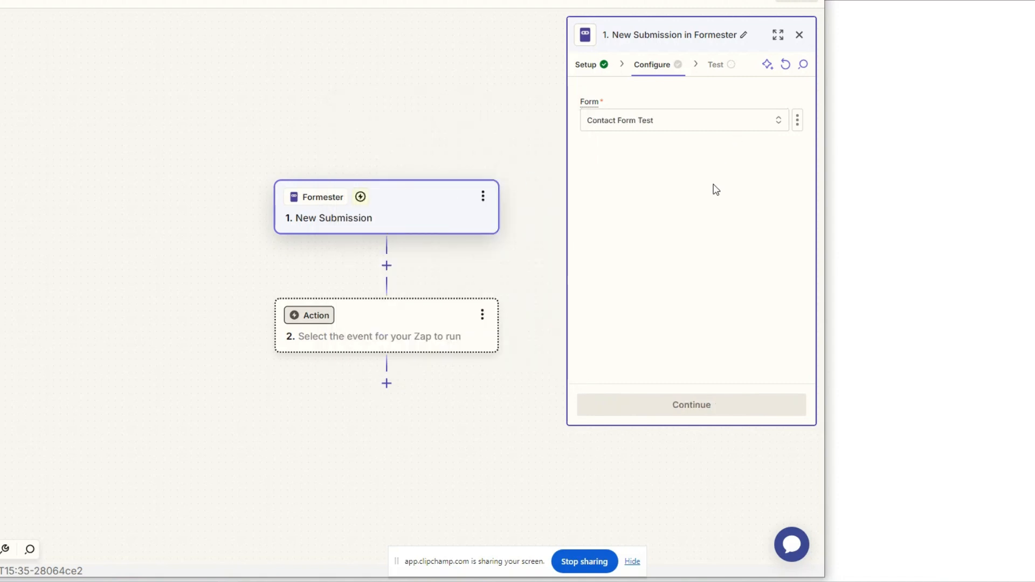
{"action": "left_click", "coordinate": [696, 406]}
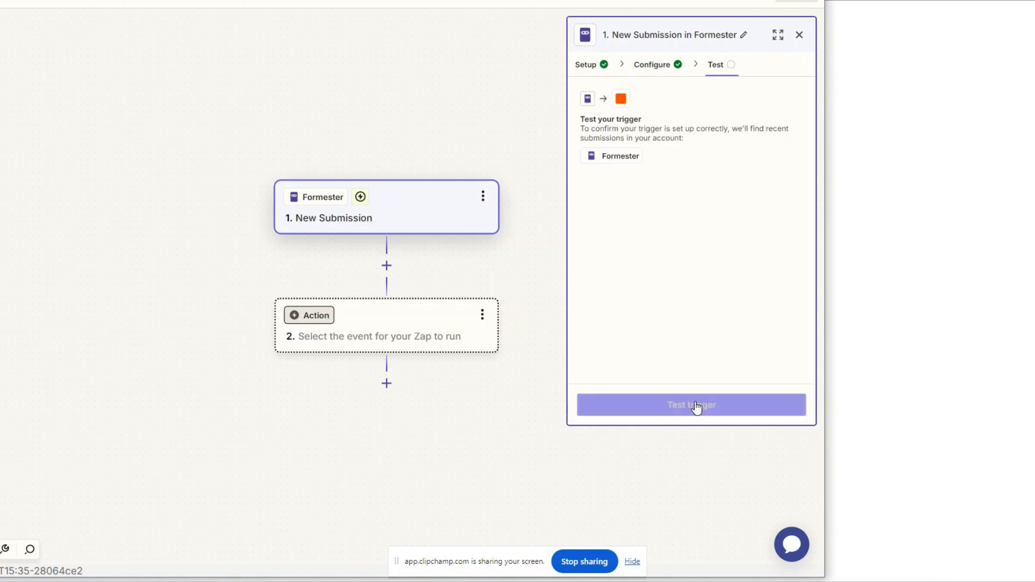
{"action": "left_click", "coordinate": [695, 408]}
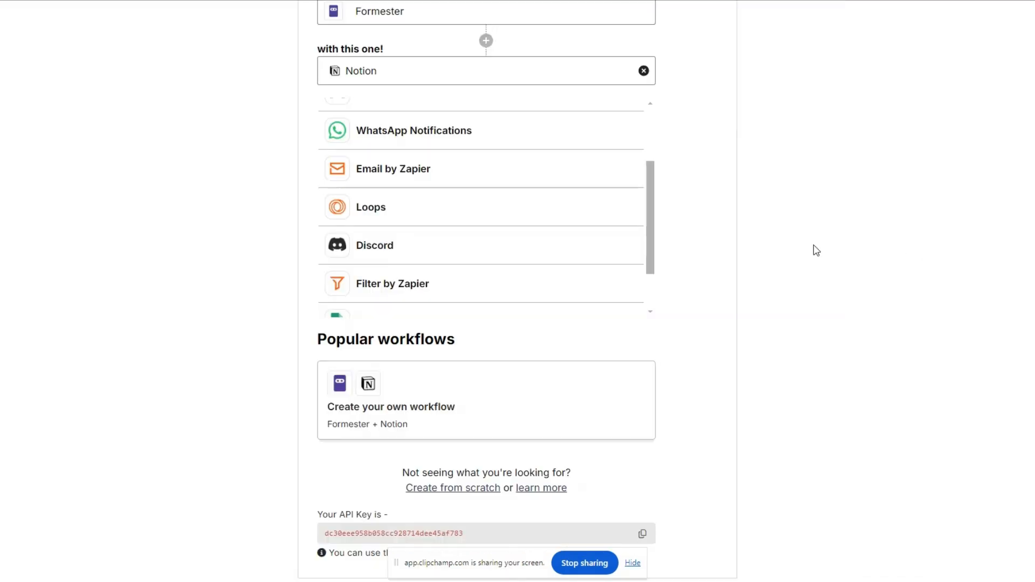
Submit a test entry in the published form with a first and last name, e-mail, phone number, subject Hi and message None
{"action": "scroll", "coordinate": [814, 245], "scroll_direction": "up", "scroll_amount": 8}
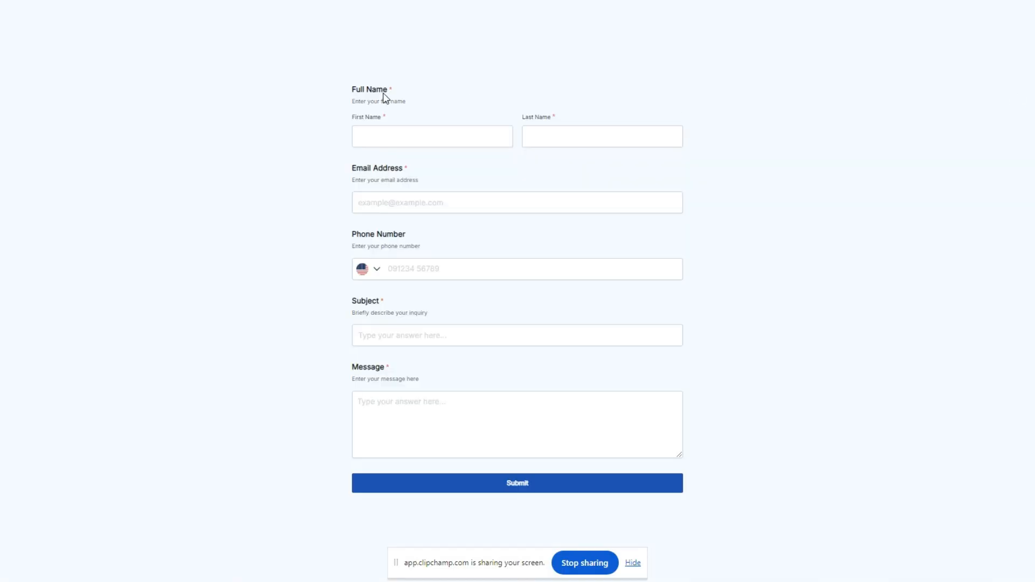
{"action": "left_click", "coordinate": [401, 130]}
{"action": "left_click", "coordinate": [430, 191]}
{"action": "left_click", "coordinate": [616, 131]}
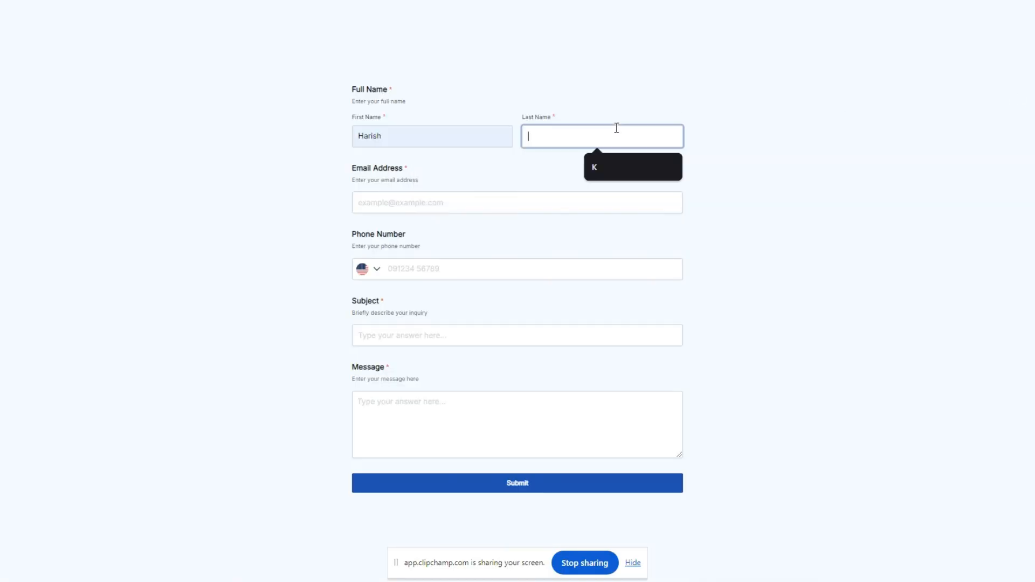
{"action": "left_click", "coordinate": [617, 168]}
{"action": "left_click", "coordinate": [492, 197]}
{"action": "left_click", "coordinate": [470, 235]}
{"action": "left_click", "coordinate": [465, 271]}
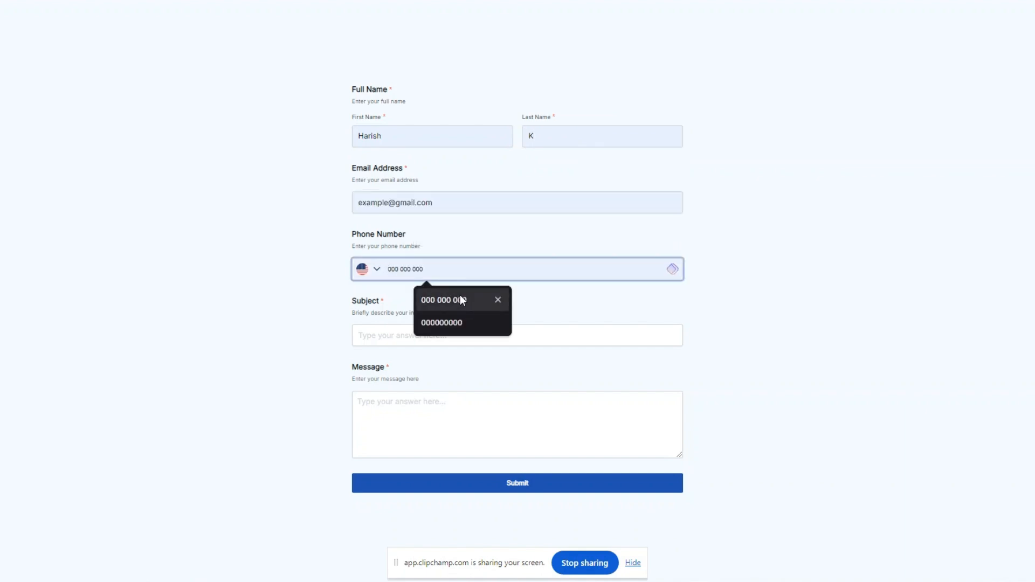
{"action": "left_click", "coordinate": [461, 295]}
{"action": "left_click", "coordinate": [462, 338]}
{"action": "type", "text": "Hi"}
{"action": "left_click", "coordinate": [459, 368]}
{"action": "left_click", "coordinate": [451, 408]}
{"action": "type", "text": "No"}
{"action": "left_click", "coordinate": [516, 488]}
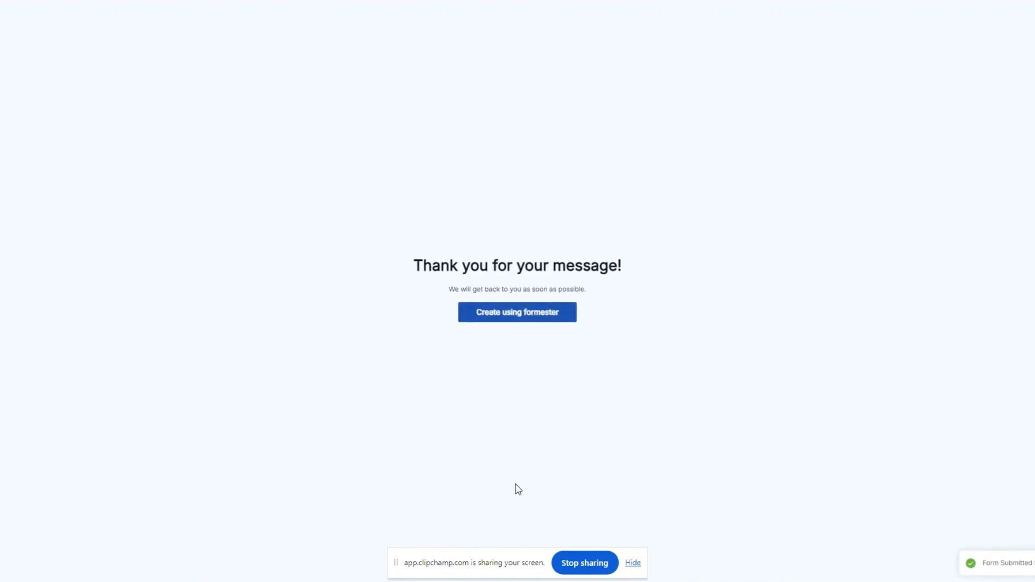
Retest the trigger, inspect the found submission record, and continue with it
{"action": "key", "text": "alt+Tab"}
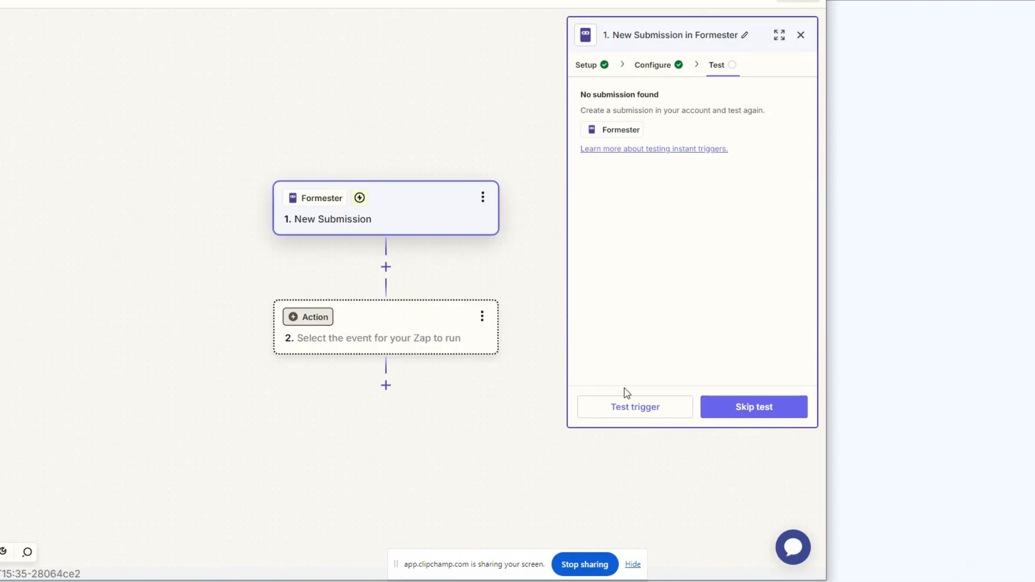
{"action": "left_click", "coordinate": [675, 407]}
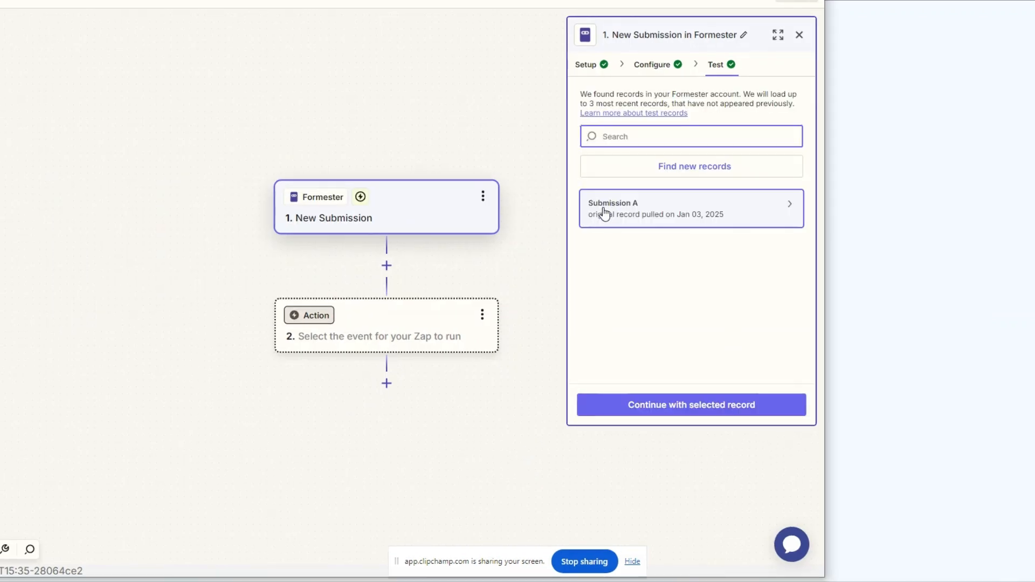
{"action": "left_click", "coordinate": [638, 210]}
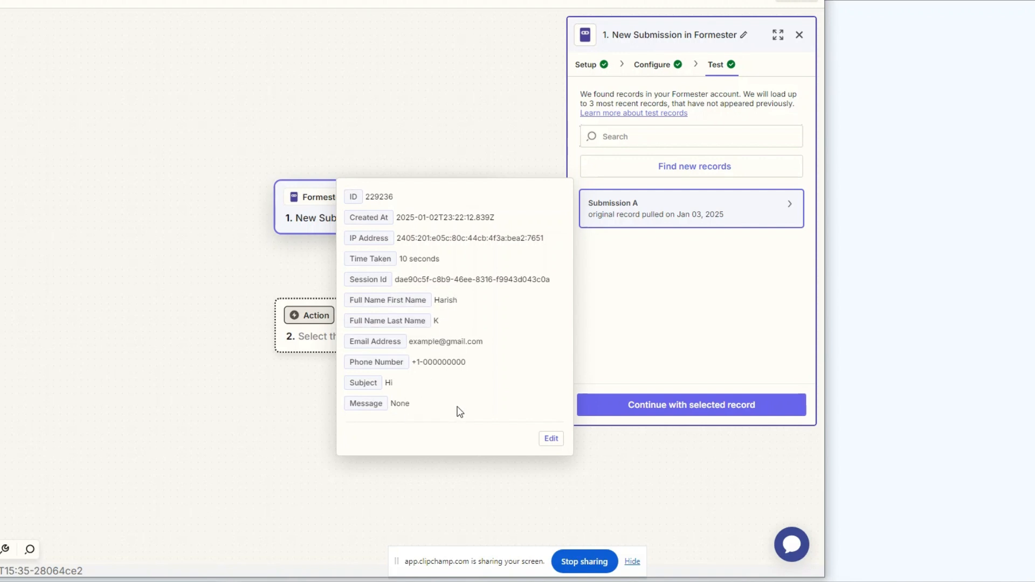
{"action": "left_click", "coordinate": [699, 405]}
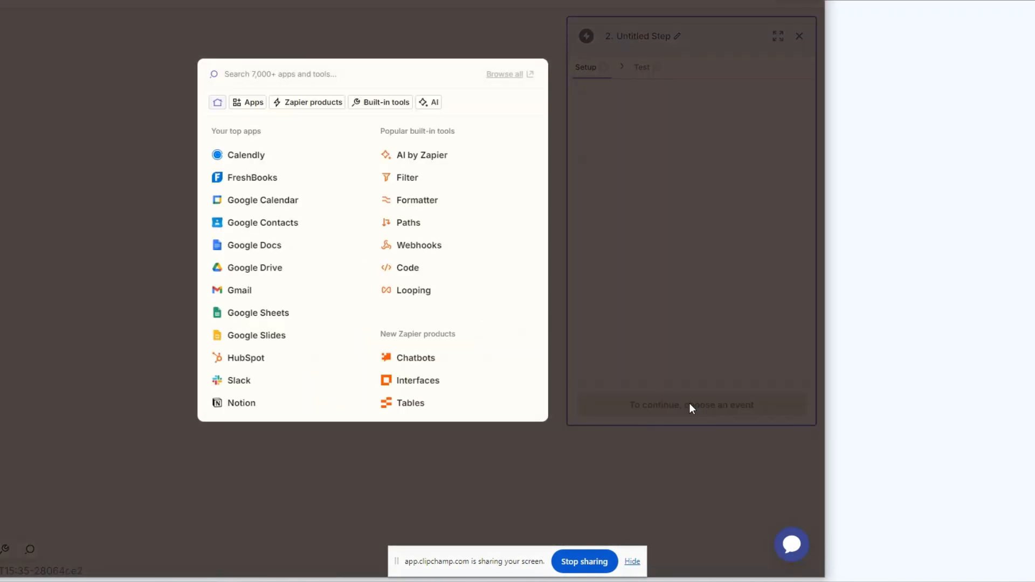
Set Notion as the action app with the Create Database Item event
{"action": "type", "text": "Notion"}
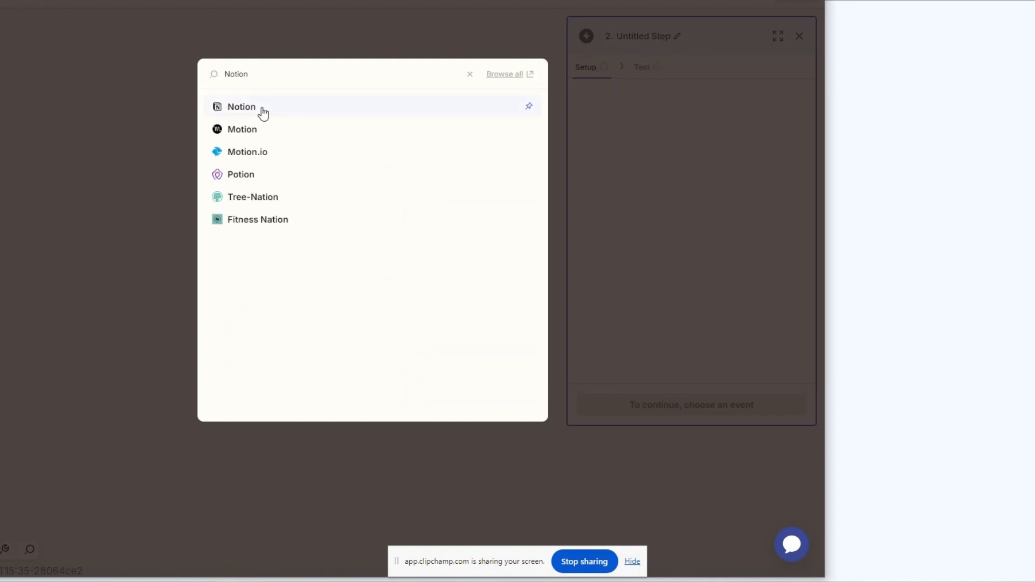
{"action": "left_click", "coordinate": [261, 107]}
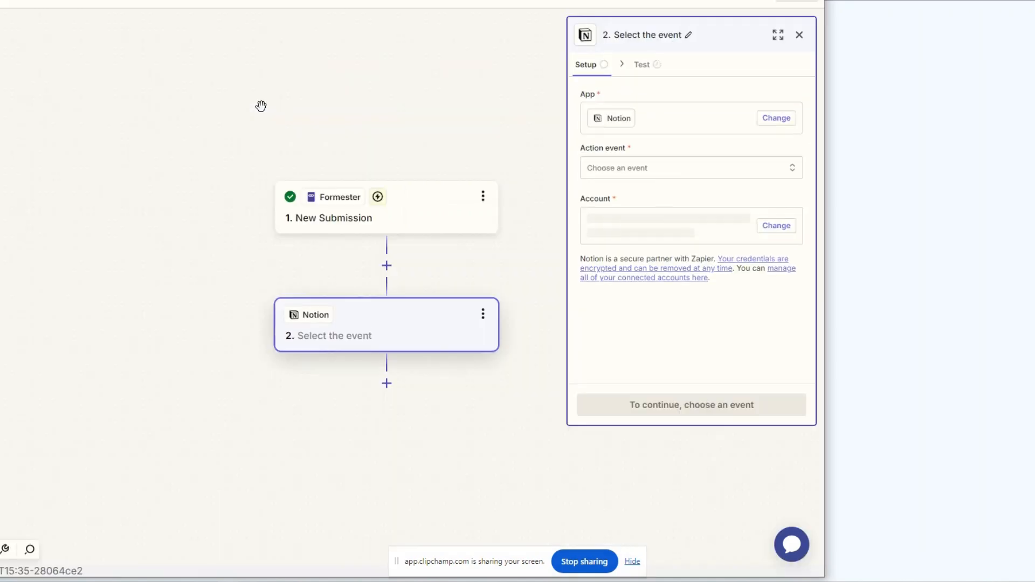
{"action": "left_click", "coordinate": [637, 168]}
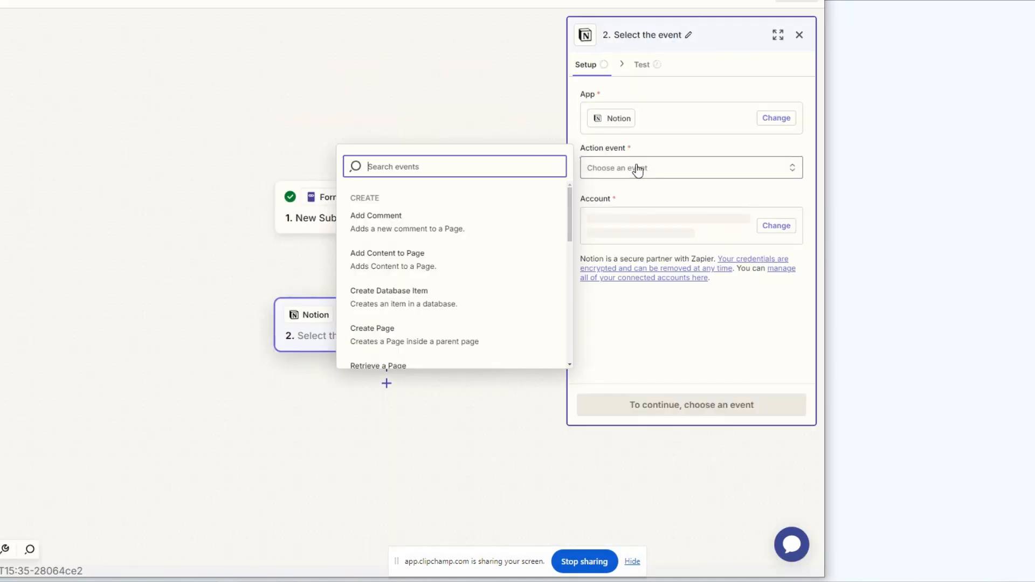
{"action": "left_click", "coordinate": [403, 300]}
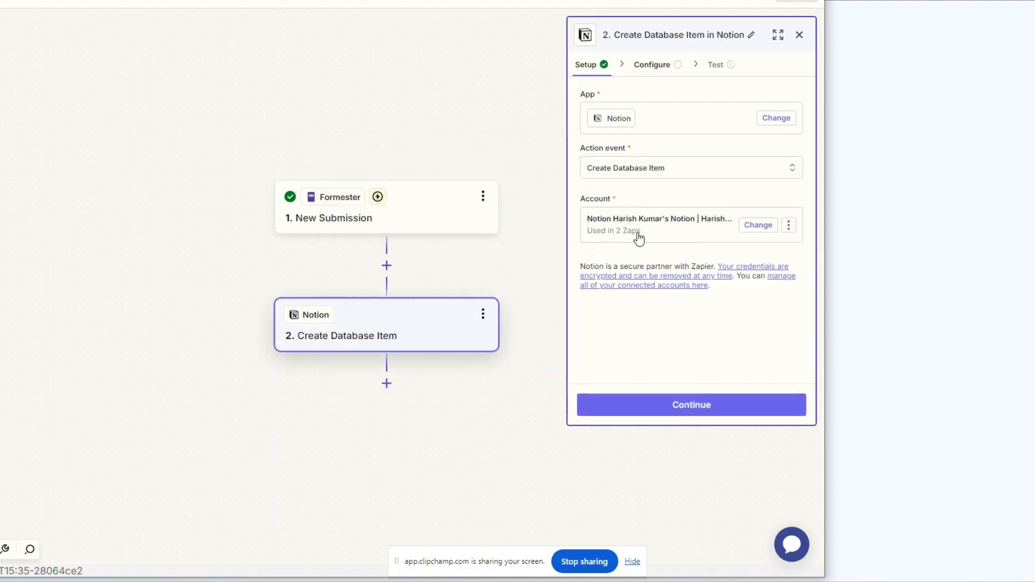
Reconnect the Notion account, granting Zapier access to the Test DB page
{"action": "left_click", "coordinate": [708, 405]}
{"action": "left_click", "coordinate": [788, 225]}
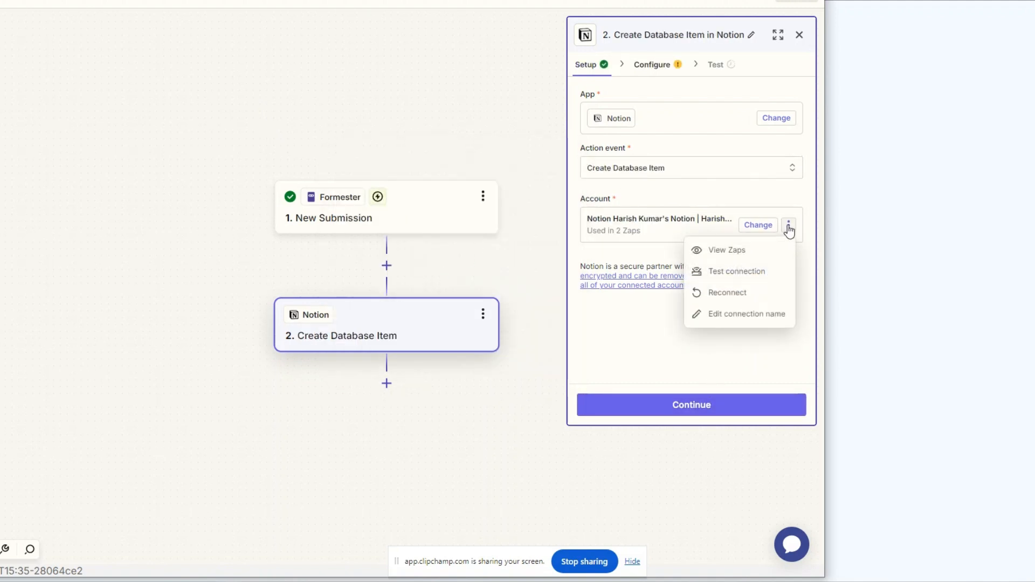
{"action": "left_click", "coordinate": [730, 297]}
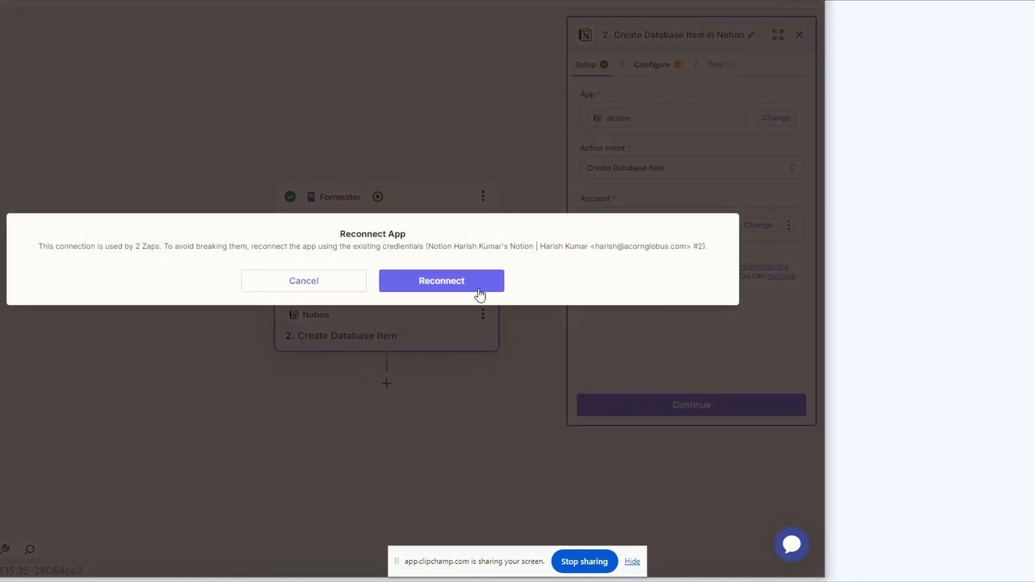
{"action": "left_click", "coordinate": [455, 286]}
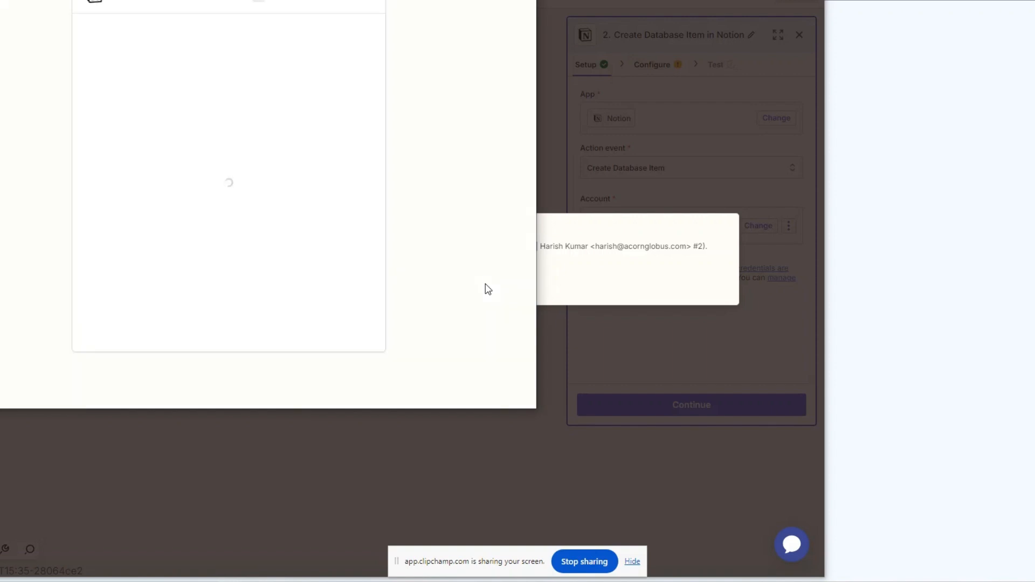
{"action": "left_click", "coordinate": [290, 338]}
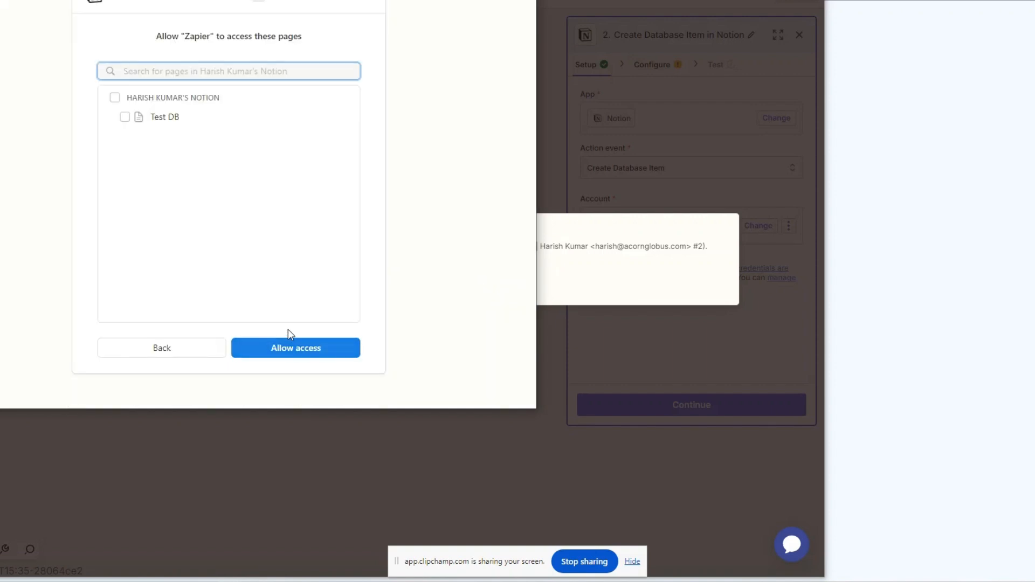
{"action": "left_click", "coordinate": [124, 117]}
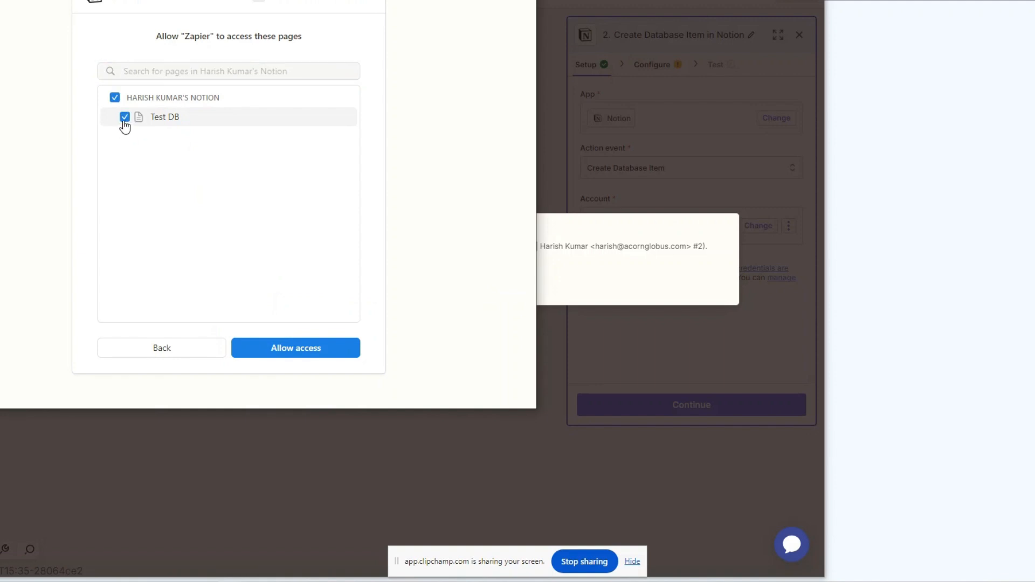
{"action": "left_click", "coordinate": [326, 350]}
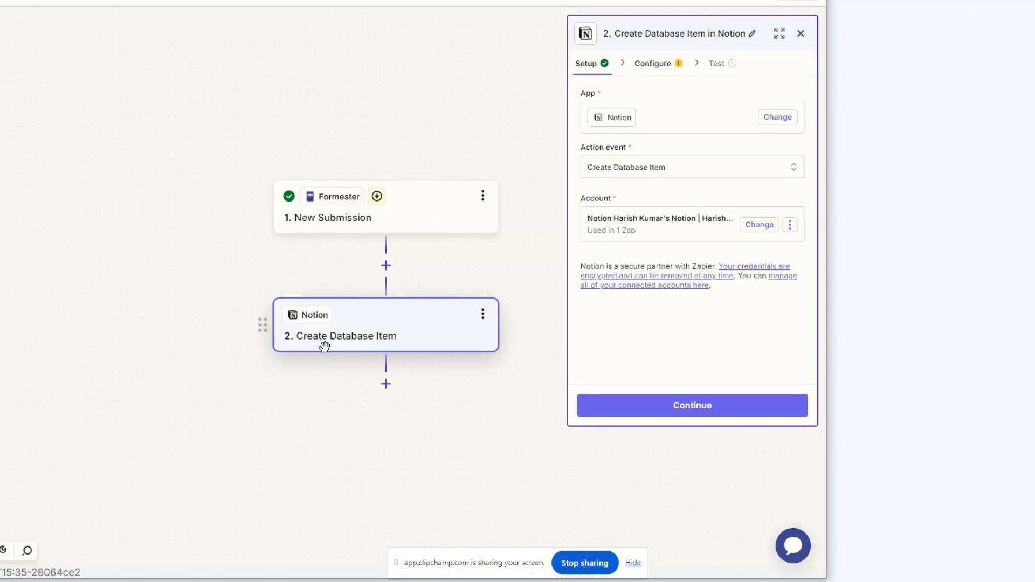
Select Test DB as the Notion database for the new item
{"action": "left_click", "coordinate": [682, 407]}
{"action": "left_click", "coordinate": [646, 126]}
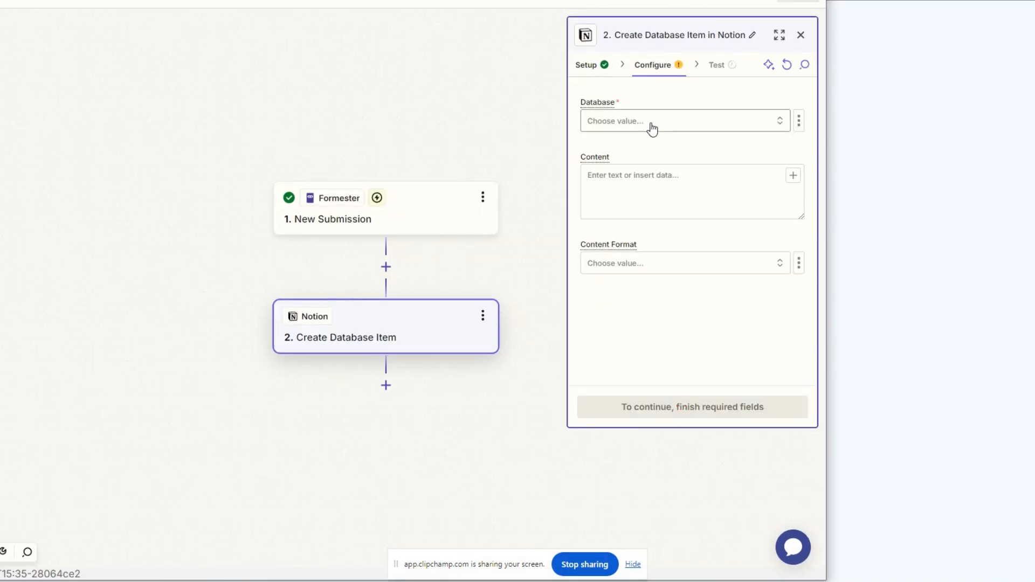
{"action": "left_click", "coordinate": [458, 300]}
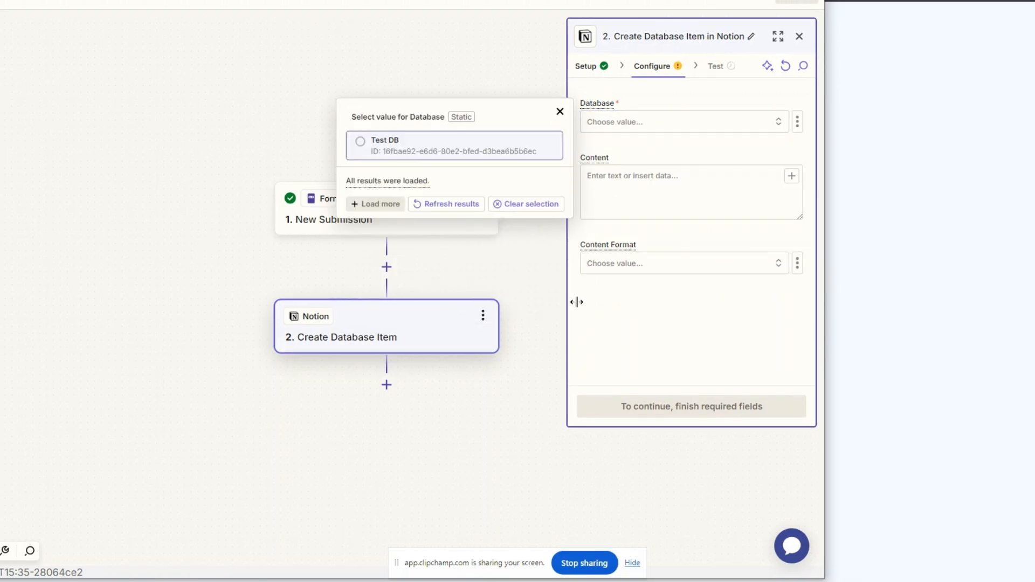
{"action": "left_click", "coordinate": [388, 143]}
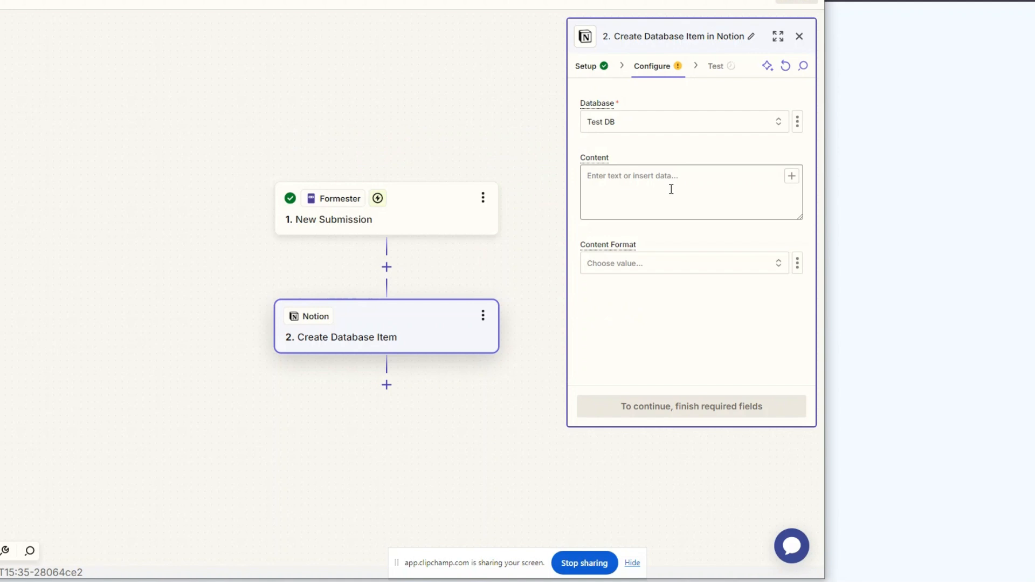
{"action": "scroll", "coordinate": [652, 261], "scroll_direction": "down", "scroll_amount": 5}
{"action": "scroll", "coordinate": [656, 162], "scroll_direction": "up", "scroll_amount": 5}
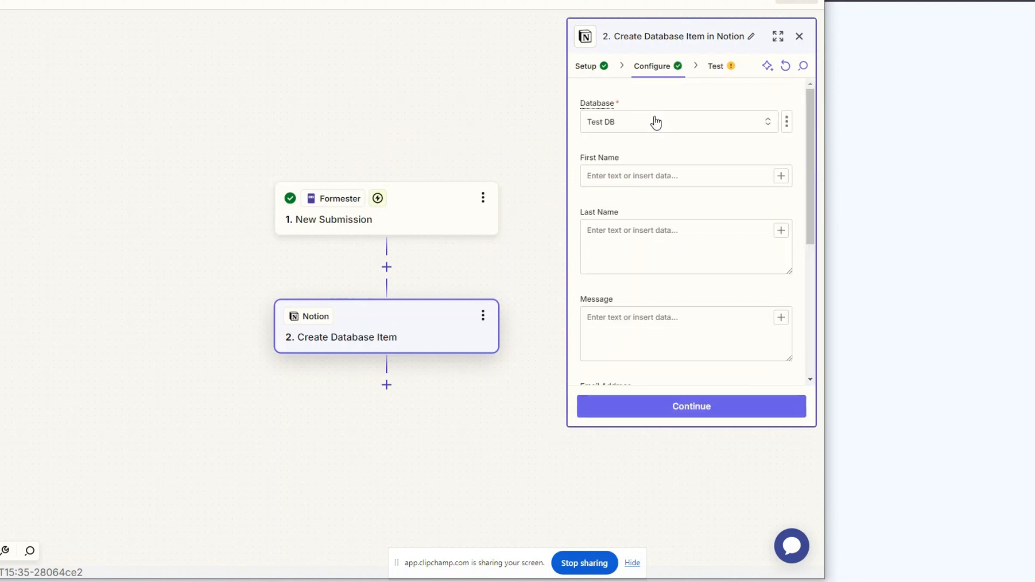
Map the form's Full Name First Name and Full Name Last Name values into the First Name and Last Name fields
{"action": "left_click", "coordinate": [662, 177]}
{"action": "left_click", "coordinate": [781, 177]}
{"action": "scroll", "coordinate": [430, 377], "scroll_direction": "down", "scroll_amount": 1}
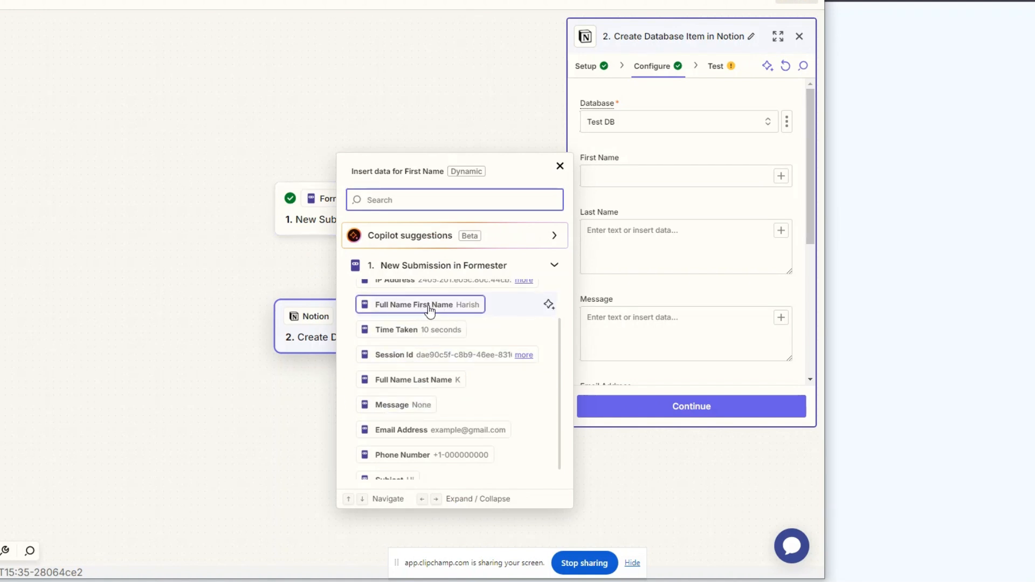
{"action": "left_click", "coordinate": [461, 306]}
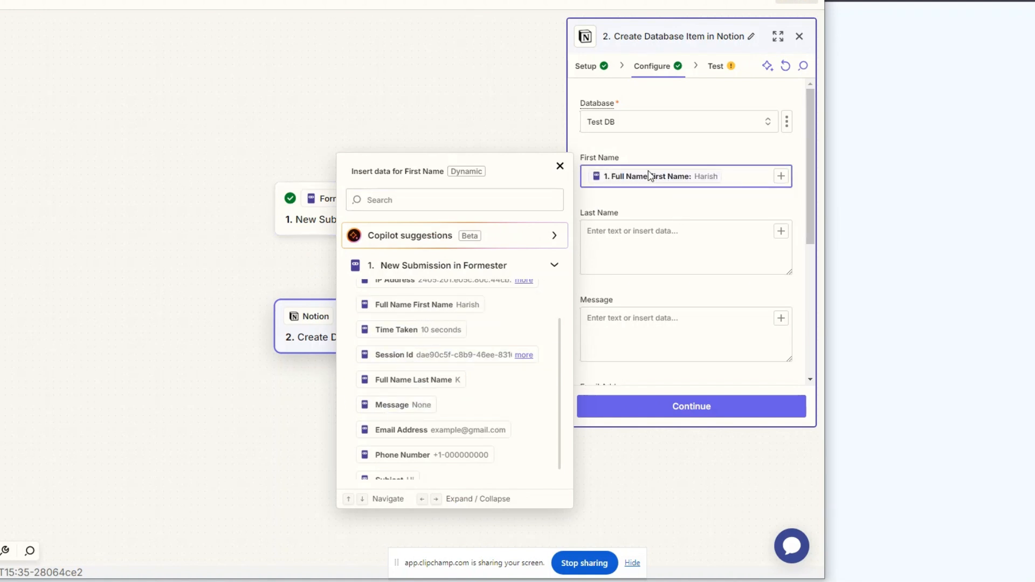
{"action": "left_click", "coordinate": [781, 233]}
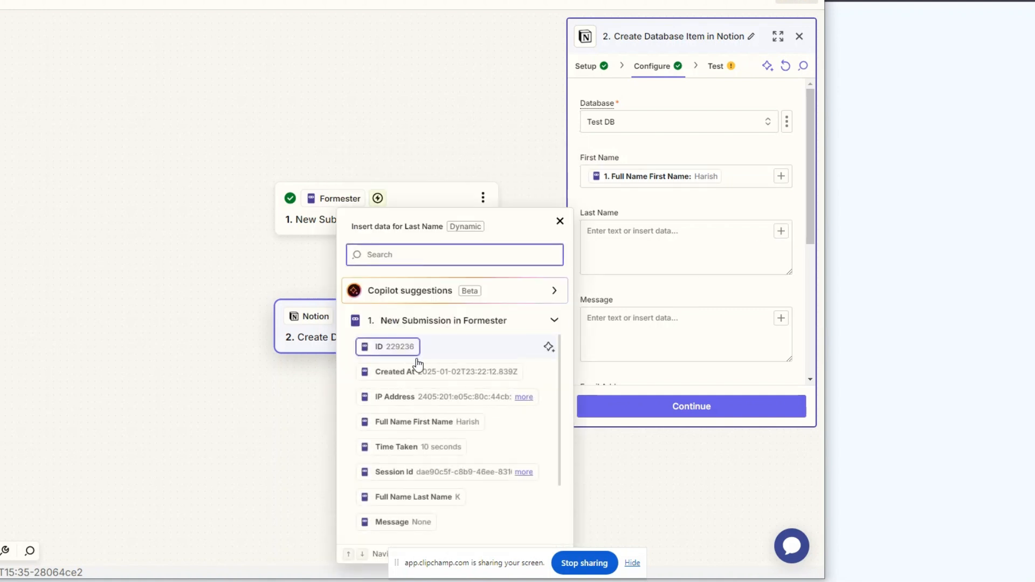
{"action": "scroll", "coordinate": [426, 431], "scroll_direction": "down", "scroll_amount": 1}
{"action": "scroll", "coordinate": [431, 499], "scroll_direction": "down", "scroll_amount": 1}
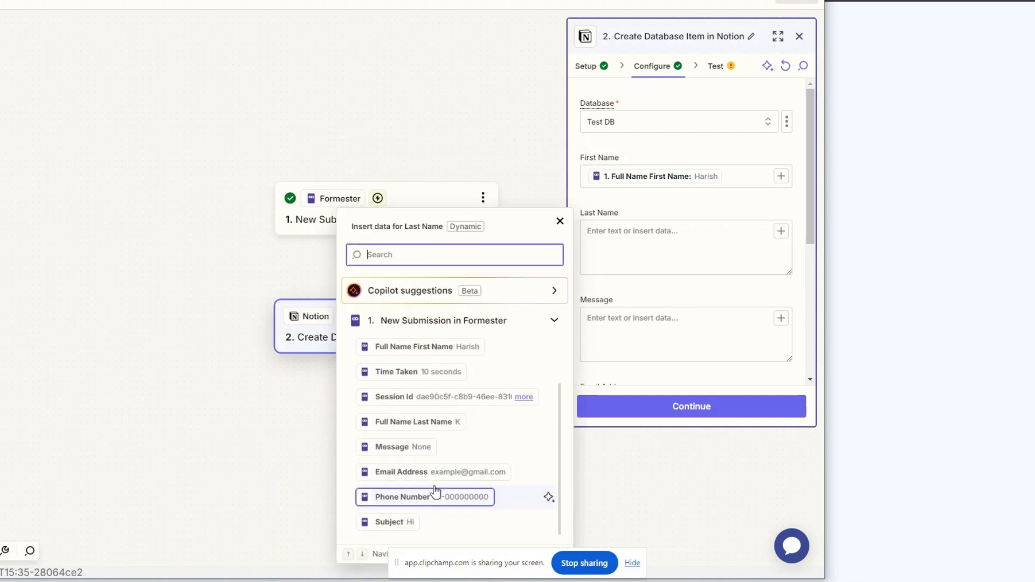
{"action": "left_click", "coordinate": [439, 426]}
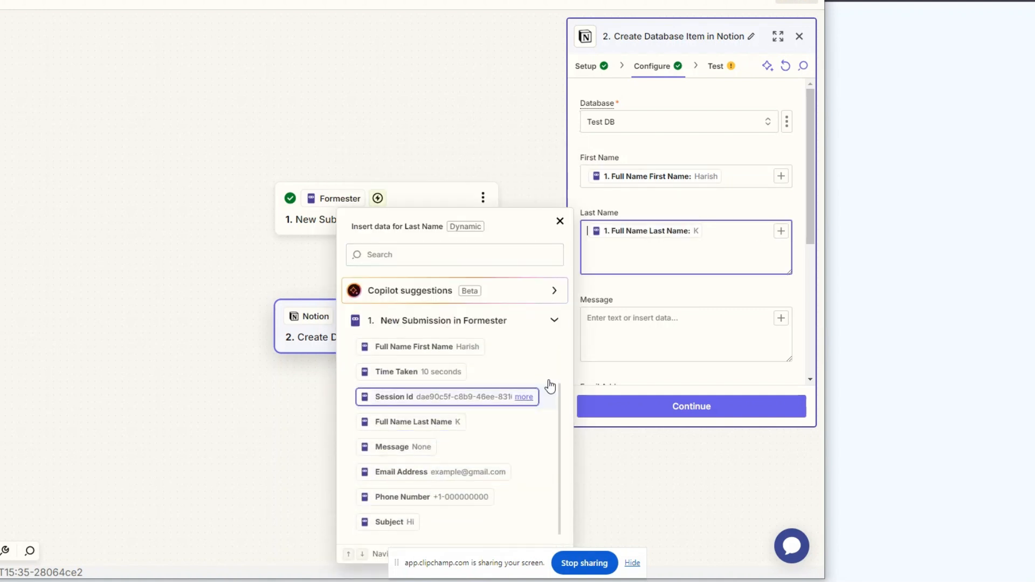
Map the form's Message value into the Message field
{"action": "left_click", "coordinate": [781, 318]}
{"action": "scroll", "coordinate": [426, 474], "scroll_direction": "down", "scroll_amount": 2}
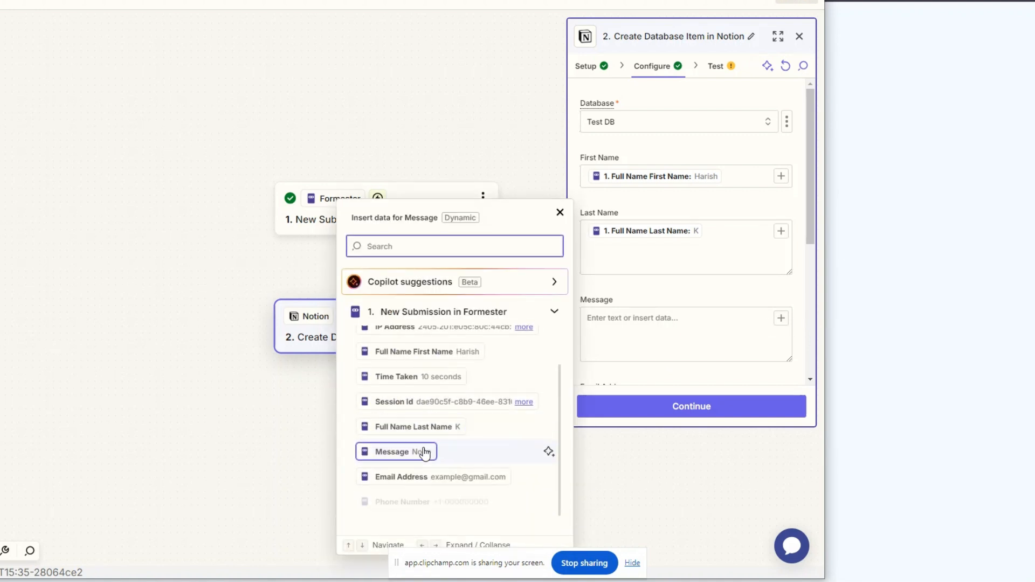
{"action": "left_click", "coordinate": [426, 456]}
{"action": "scroll", "coordinate": [742, 353], "scroll_direction": "down", "scroll_amount": 3}
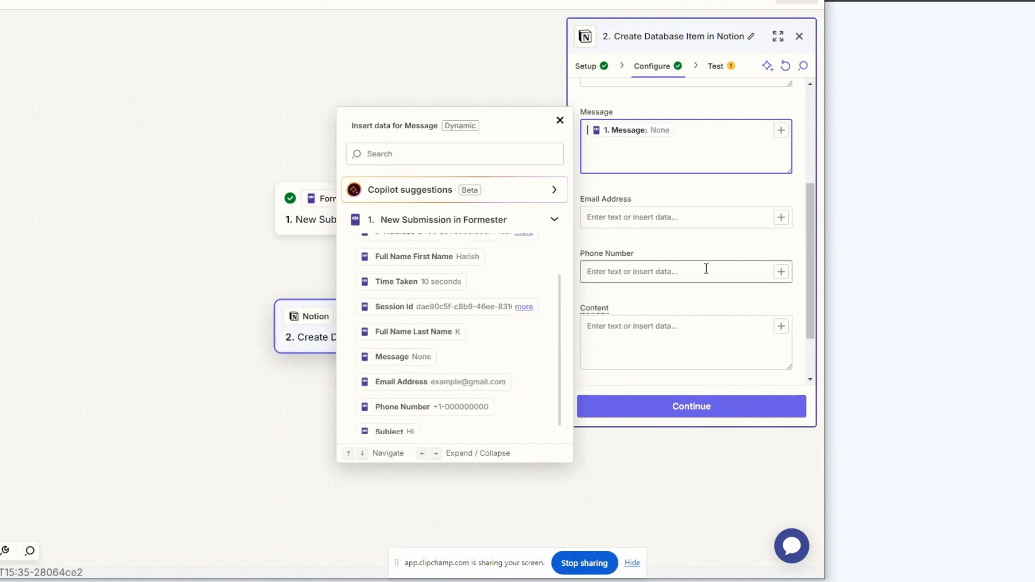
Map the form's Email Address and Phone Number values into the Email Address and Phone Number fields
{"action": "left_click", "coordinate": [779, 221]}
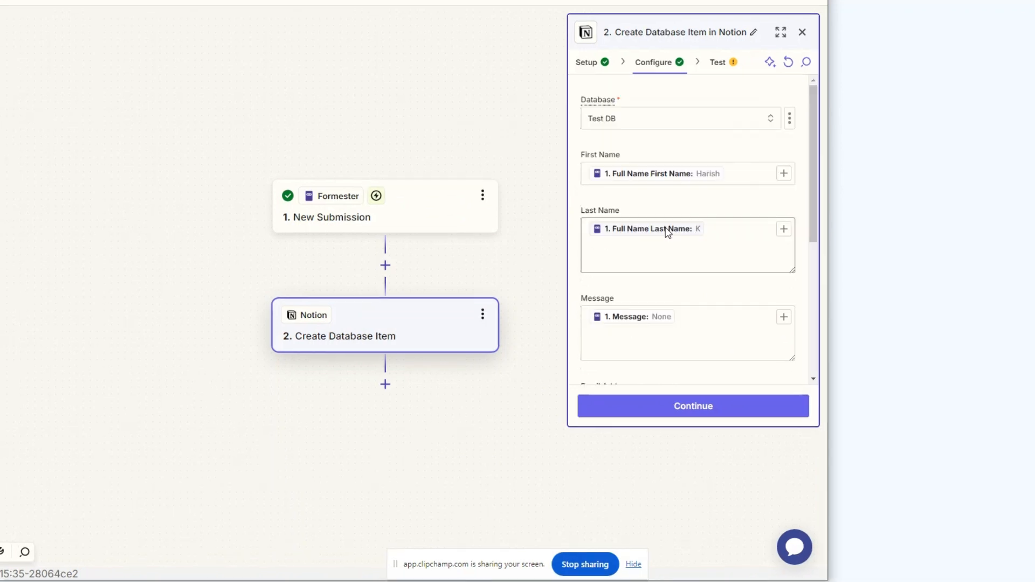
{"action": "scroll", "coordinate": [666, 232], "scroll_direction": "down", "scroll_amount": 5}
{"action": "scroll", "coordinate": [674, 248], "scroll_direction": "up", "scroll_amount": 6}
{"action": "scroll", "coordinate": [701, 238], "scroll_direction": "down", "scroll_amount": 3}
{"action": "scroll", "coordinate": [620, 167], "scroll_direction": "down", "scroll_amount": 2}
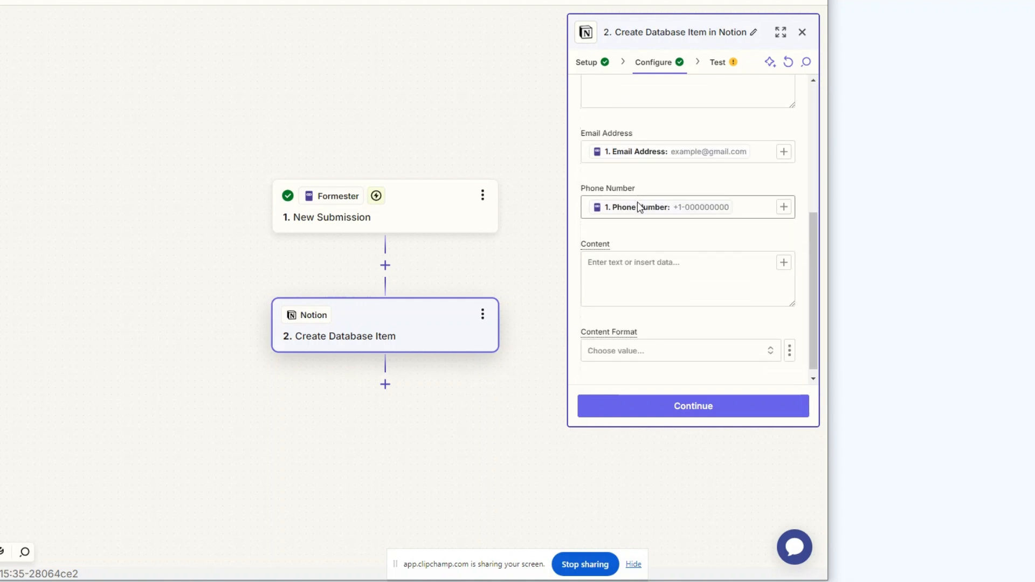
{"action": "scroll", "coordinate": [639, 207], "scroll_direction": "down", "scroll_amount": 1}
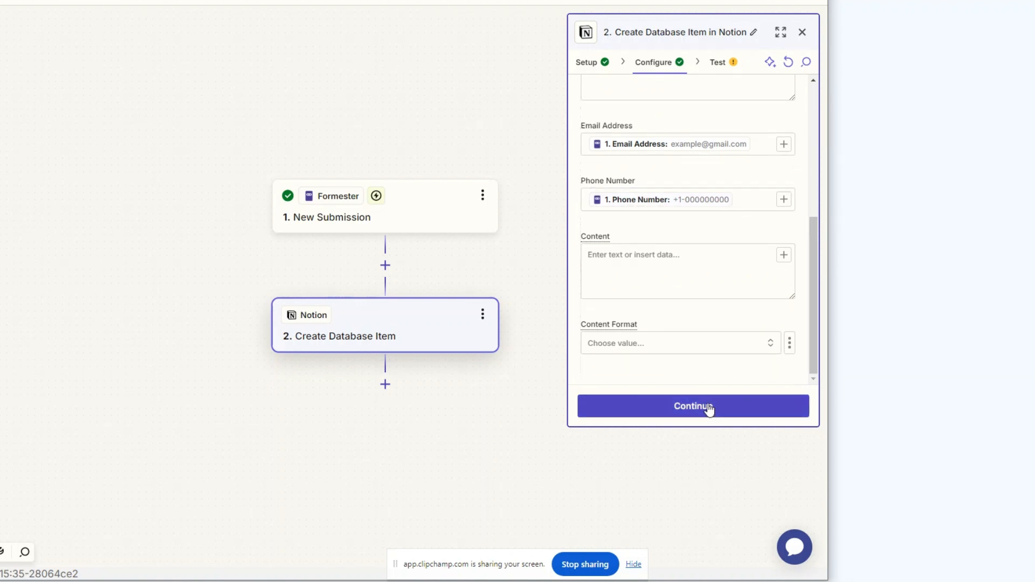
Continue to test the Create Database Item step, run the test, and publish the Zap
{"action": "left_click", "coordinate": [708, 410]}
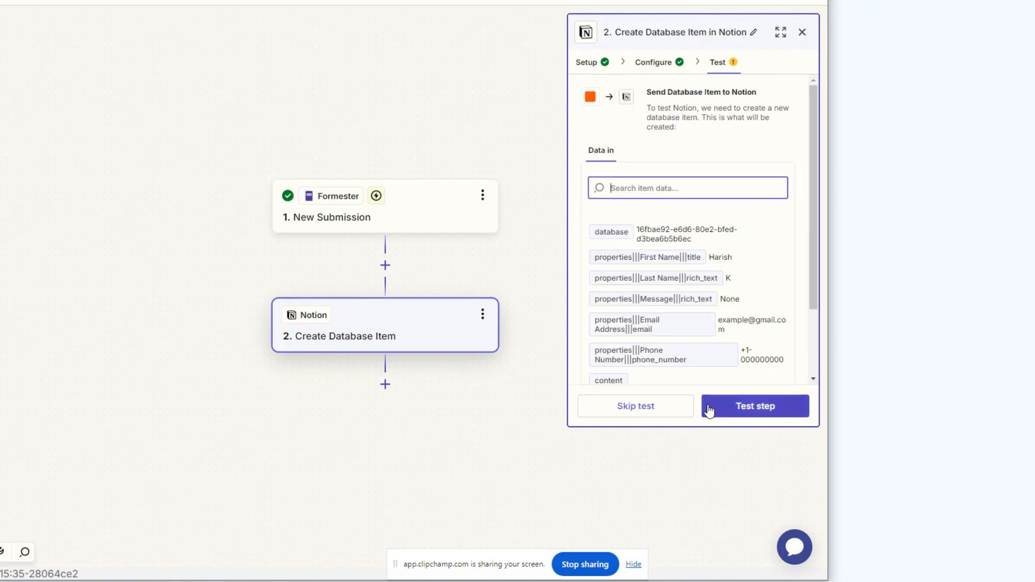
{"action": "left_click", "coordinate": [761, 409]}
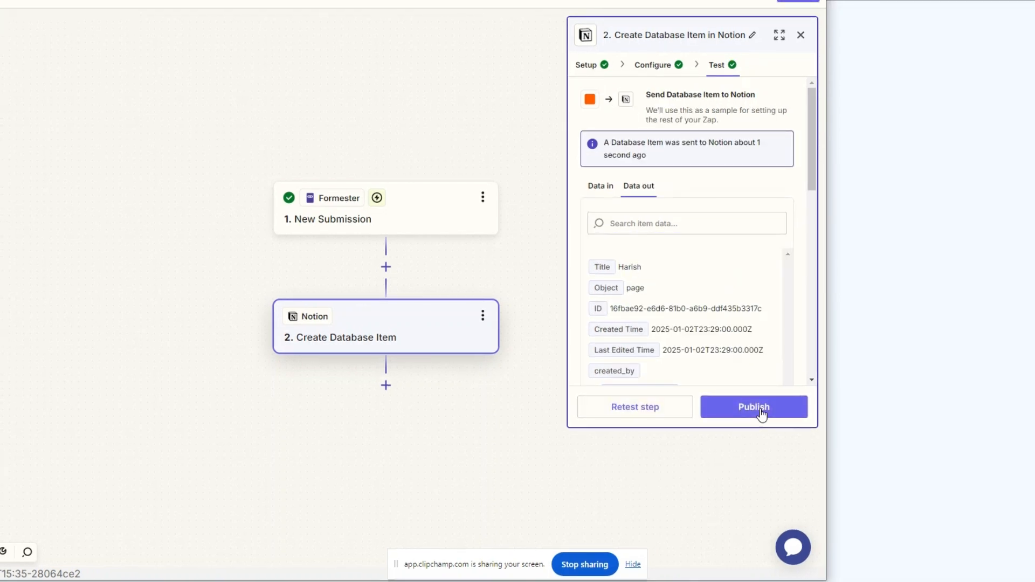
{"action": "left_click", "coordinate": [760, 410]}
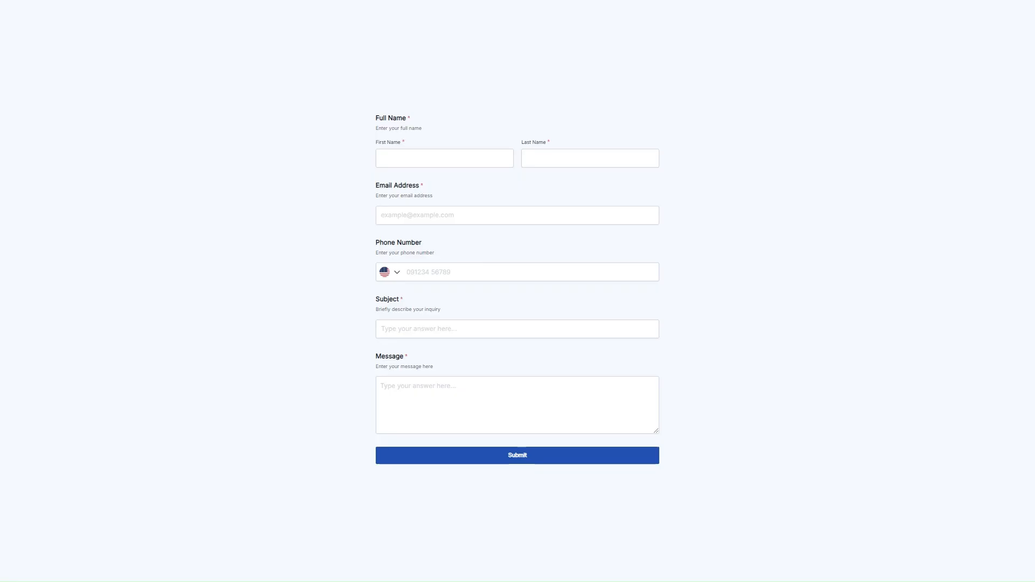
On the live form, enter first name Elon, last name Musk, and a sample e-mail address
{"action": "left_click", "coordinate": [445, 158]}
{"action": "type", "text": "El"}
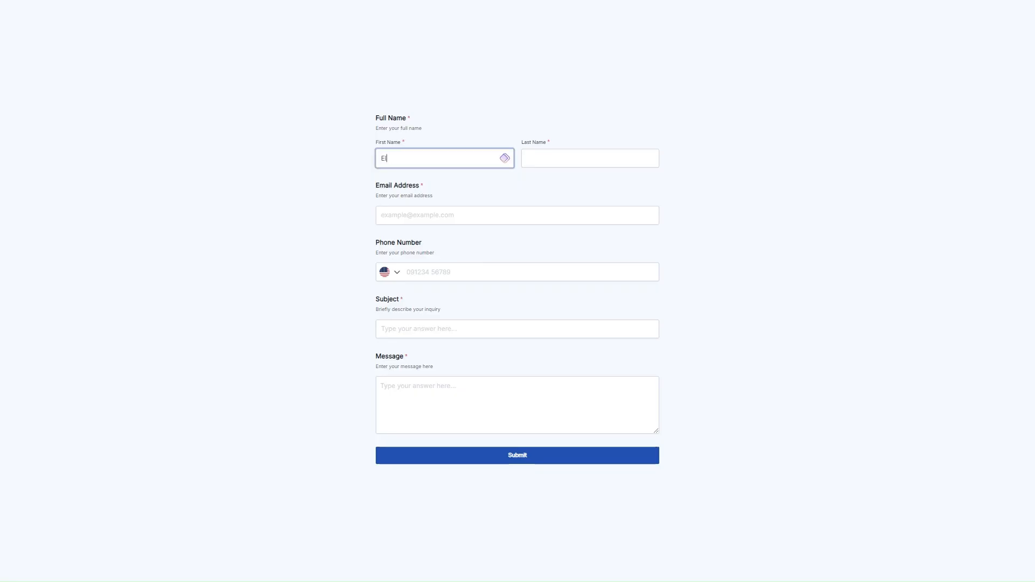
{"action": "key", "text": "Tab"}
{"action": "type", "text": "Musk"}
{"action": "key", "text": "Tab"}
{"action": "type", "text": "Elo"}
{"action": "key", "text": "BackSpace"}
{"action": "key", "text": "BackSpace"}
{"action": "key", "text": "BackSpace"}
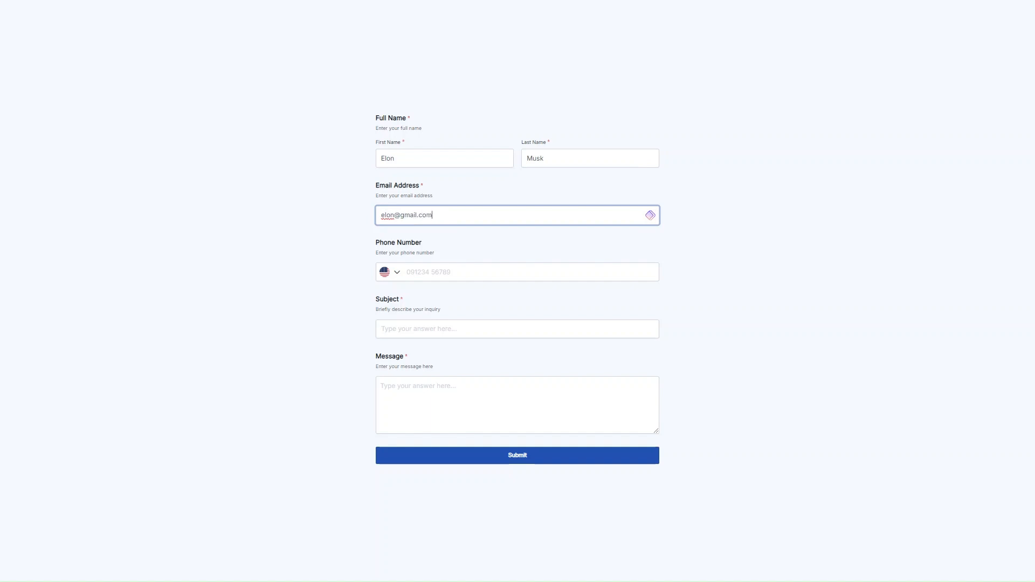
{"action": "key", "text": "Tab"}
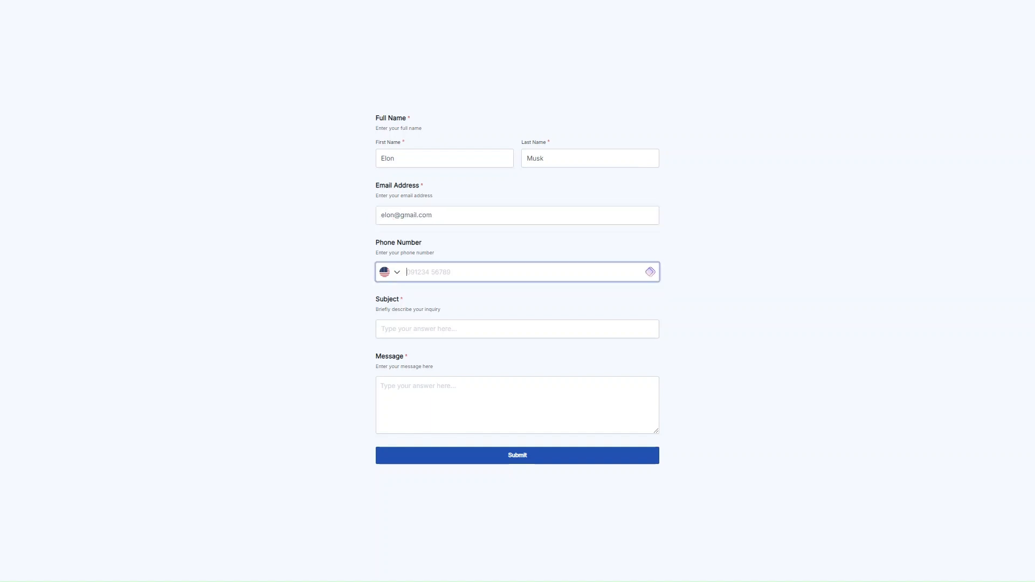
Enter phone number 000000000, subject Hi and message Hello, and submit the form
{"action": "type", "text": "000000000"}
{"action": "key", "text": "Tab"}
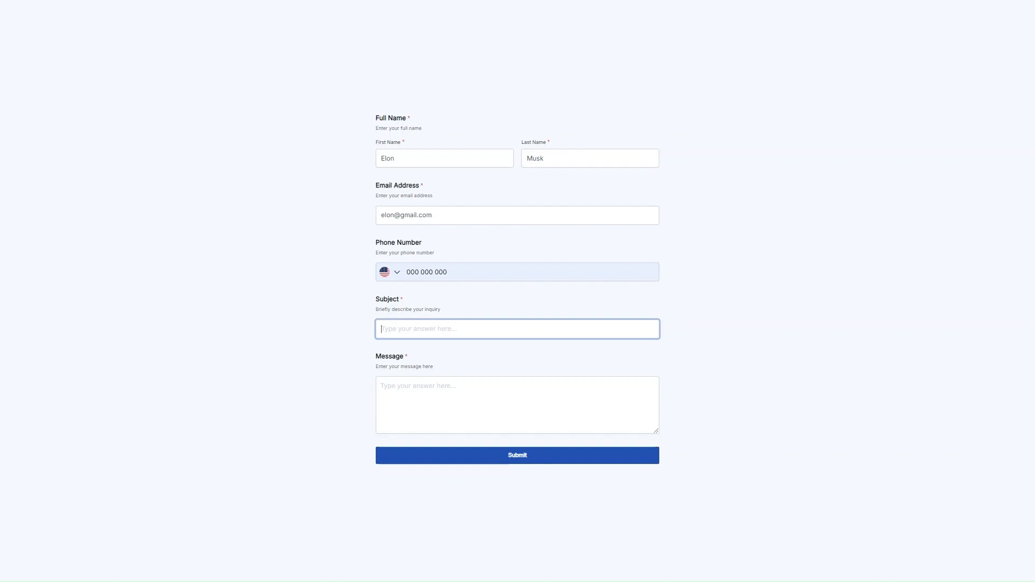
{"action": "type", "text": "Hi"}
{"action": "key", "text": "Tab"}
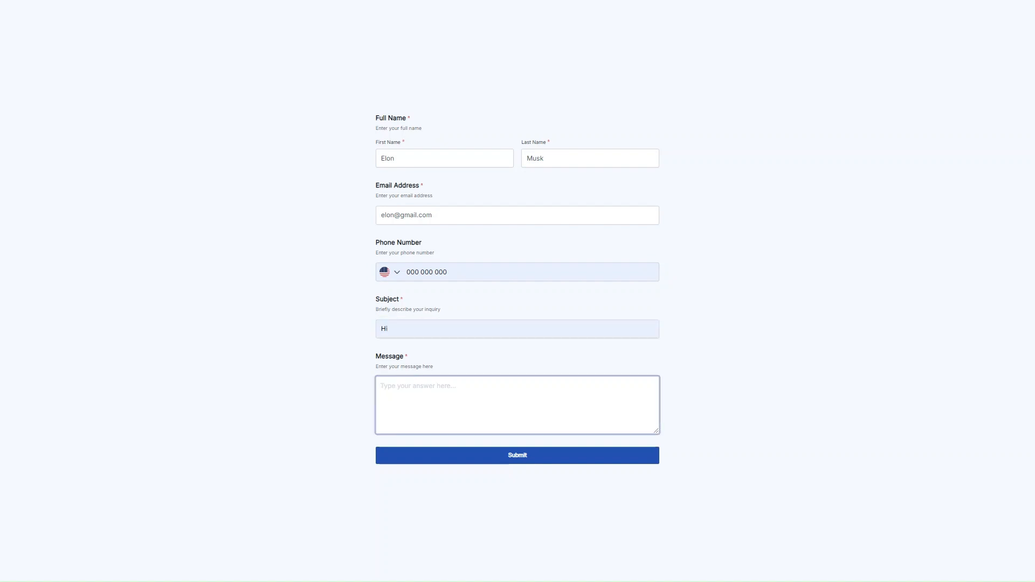
{"action": "type", "text": "Hello"}
{"action": "left_click", "coordinate": [512, 456]}
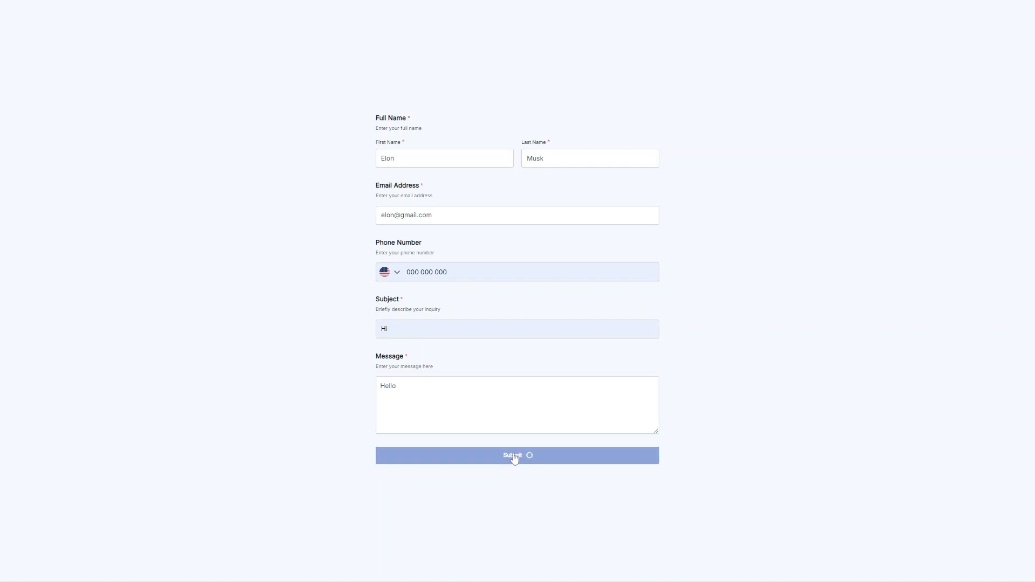